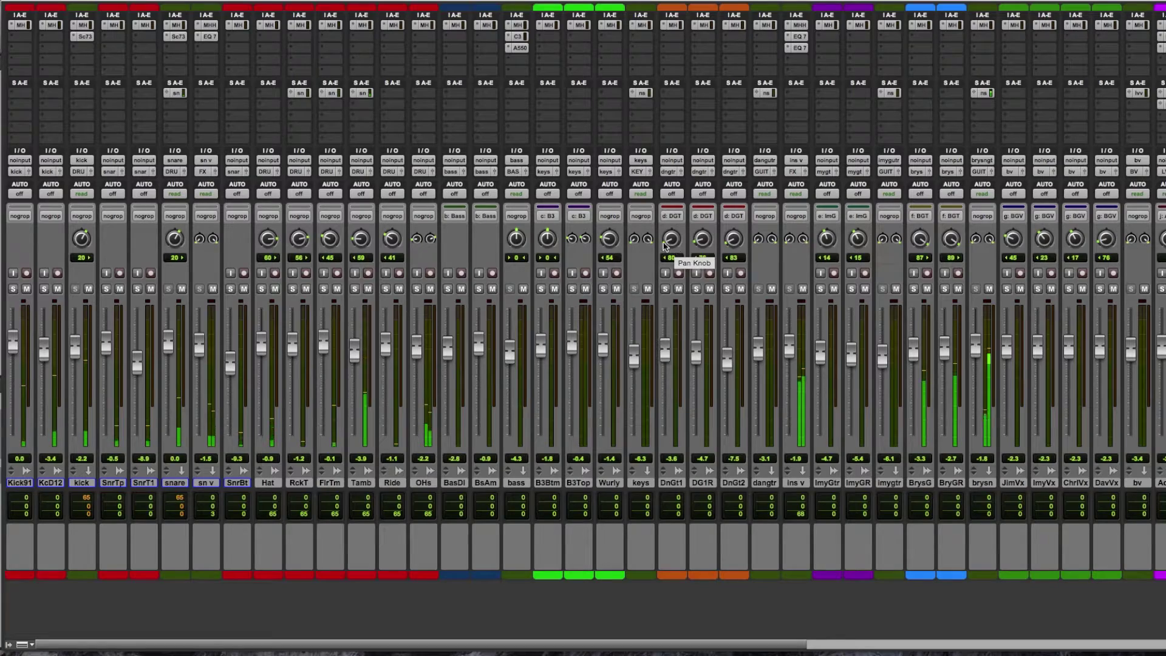
- Switch to the Edit window and set the height of all tracks to medium
key("super+equal")
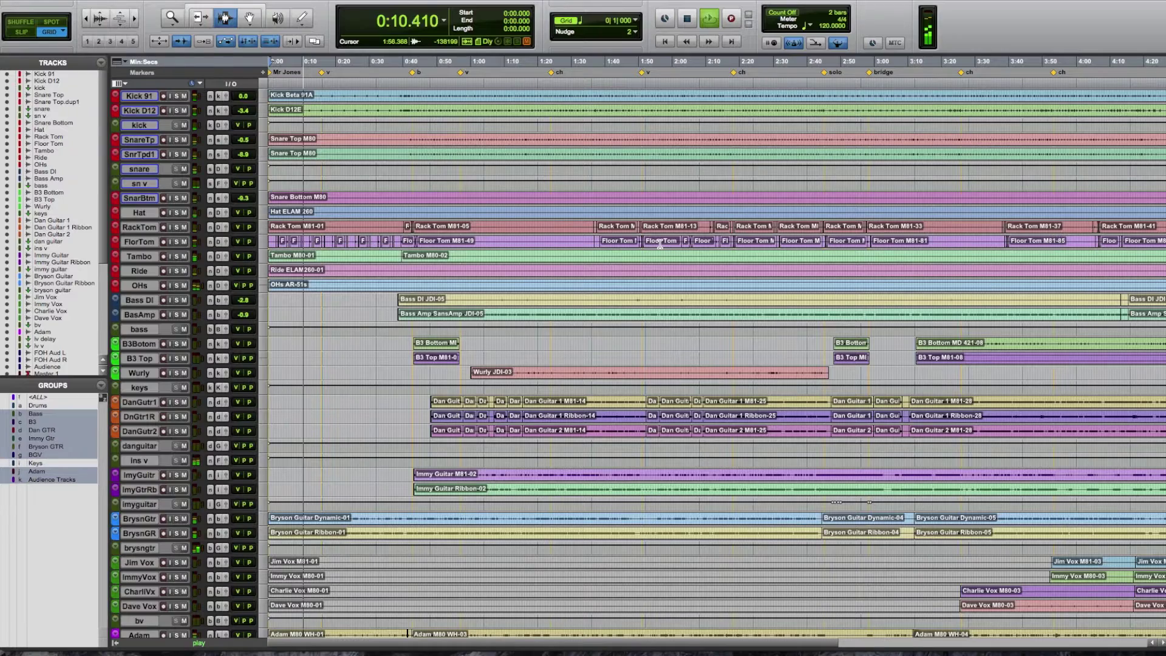
scroll(659, 243, "down", 10)
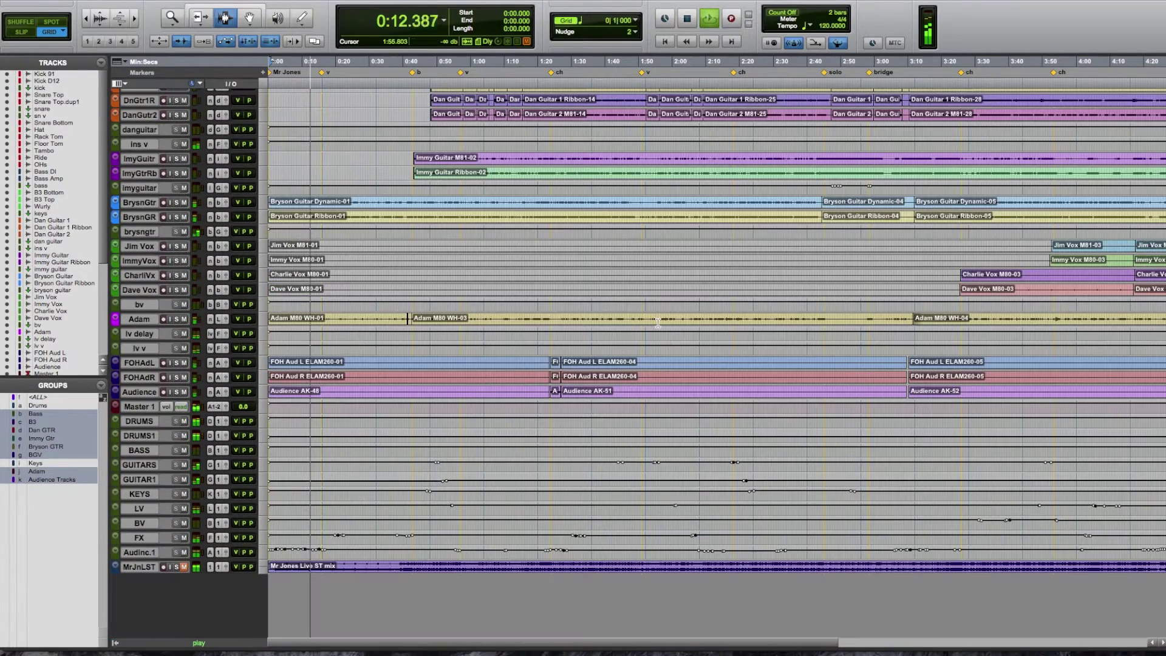
right_click(143, 494)
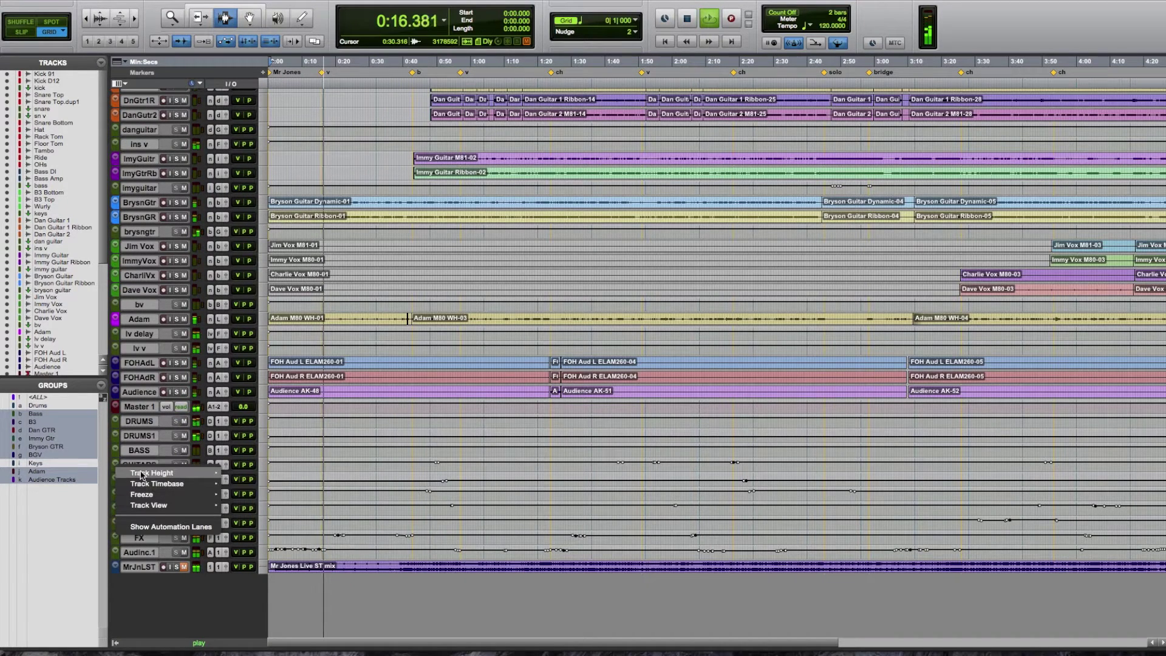
mouse_move(141, 475)
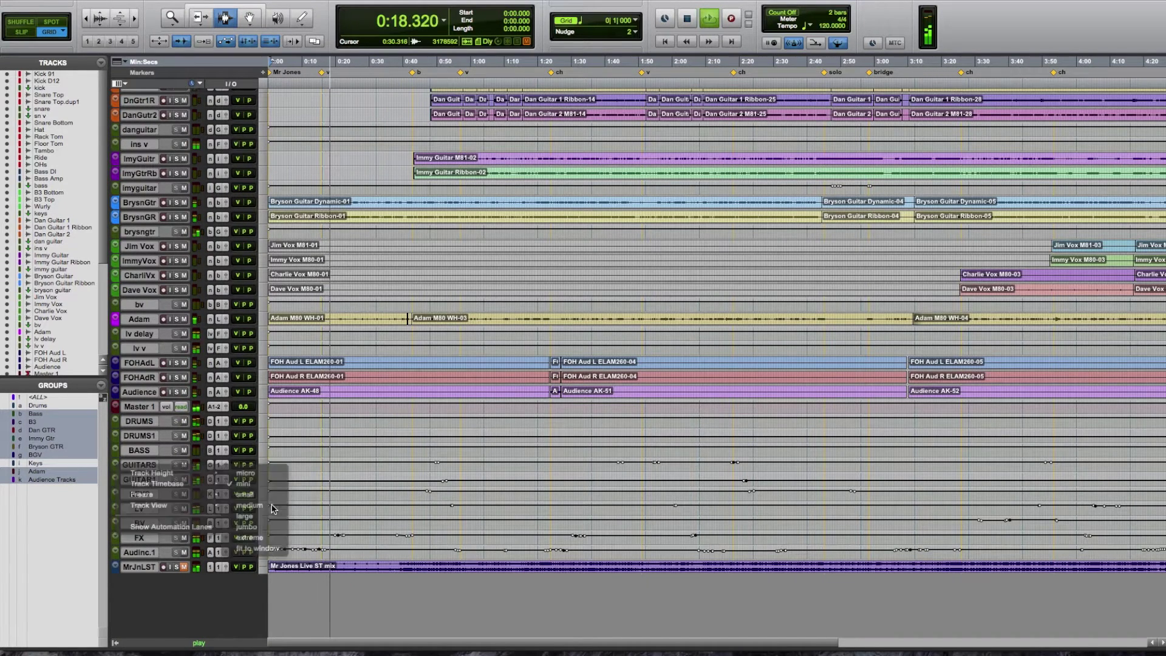
left_click(272, 506)
- Examine the session's tracks in the timeline, from the submix buses and Mr Jones Live ST mix track back to the drum tracks
scroll(395, 510, "up", 10)
scroll(402, 511, "down", 12)
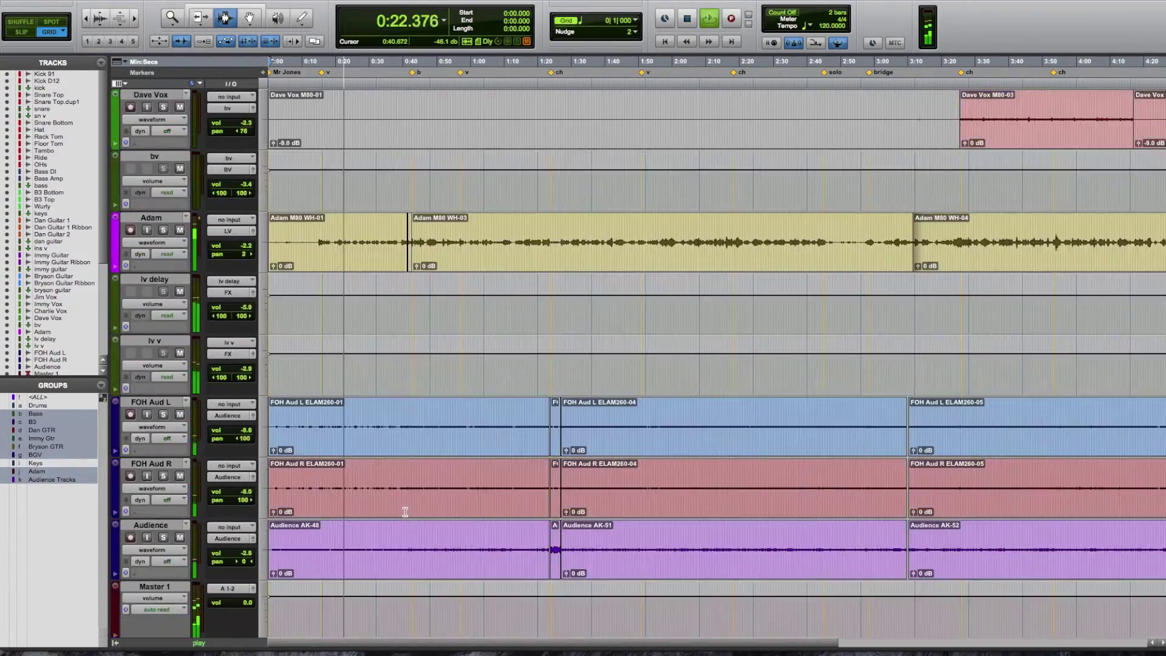
scroll(406, 512, "down", 10)
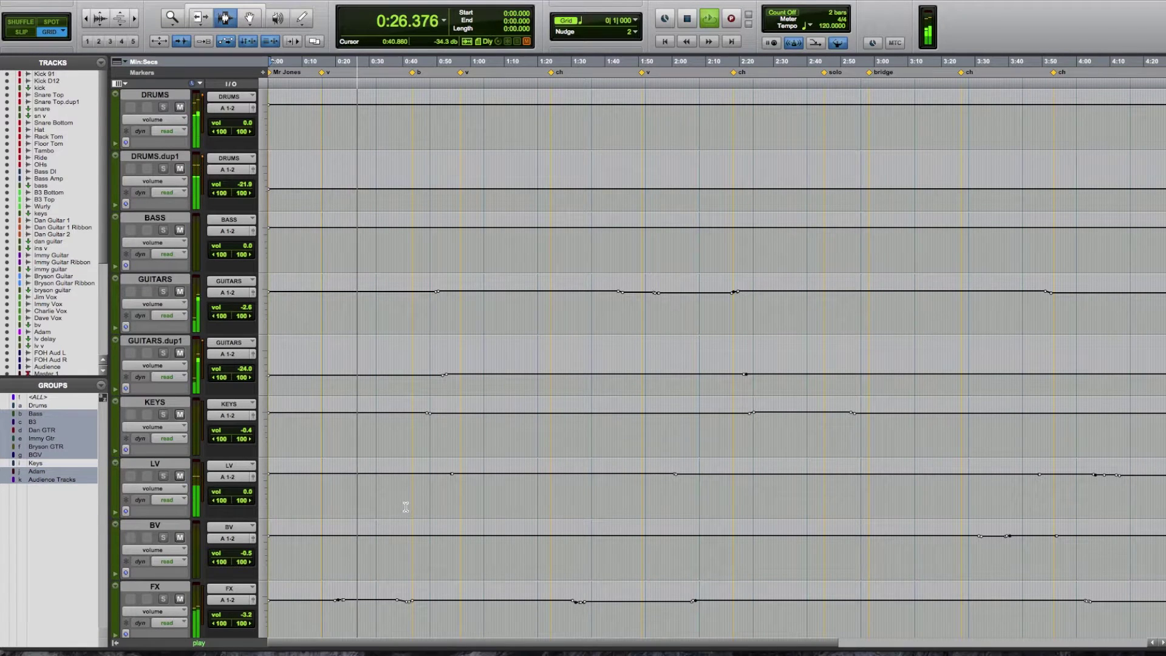
scroll(406, 507, "down", 5)
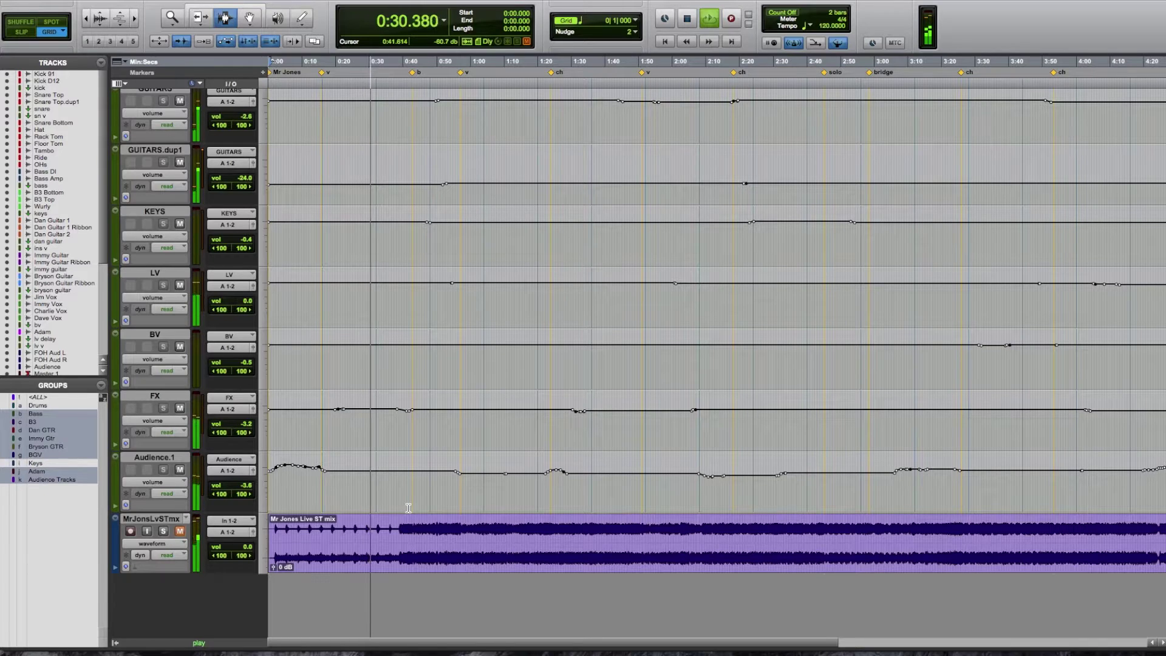
key("super+bracketleft")
scroll(408, 508, "up", 3)
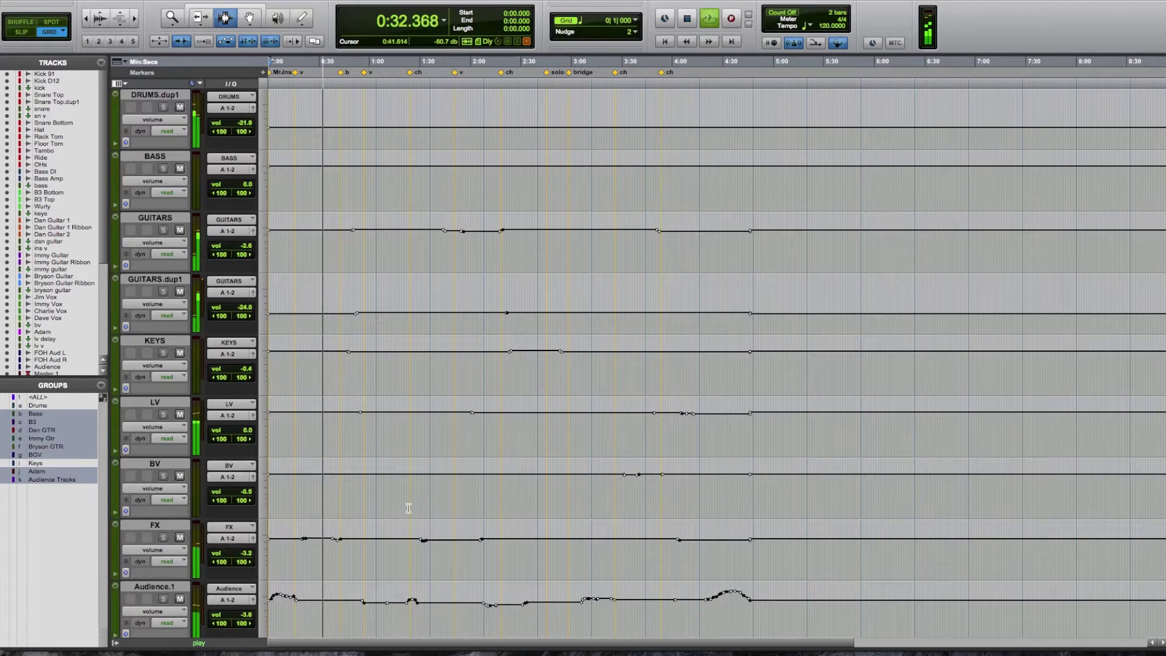
scroll(408, 507, "down", 5)
scroll(408, 508, "up", 3)
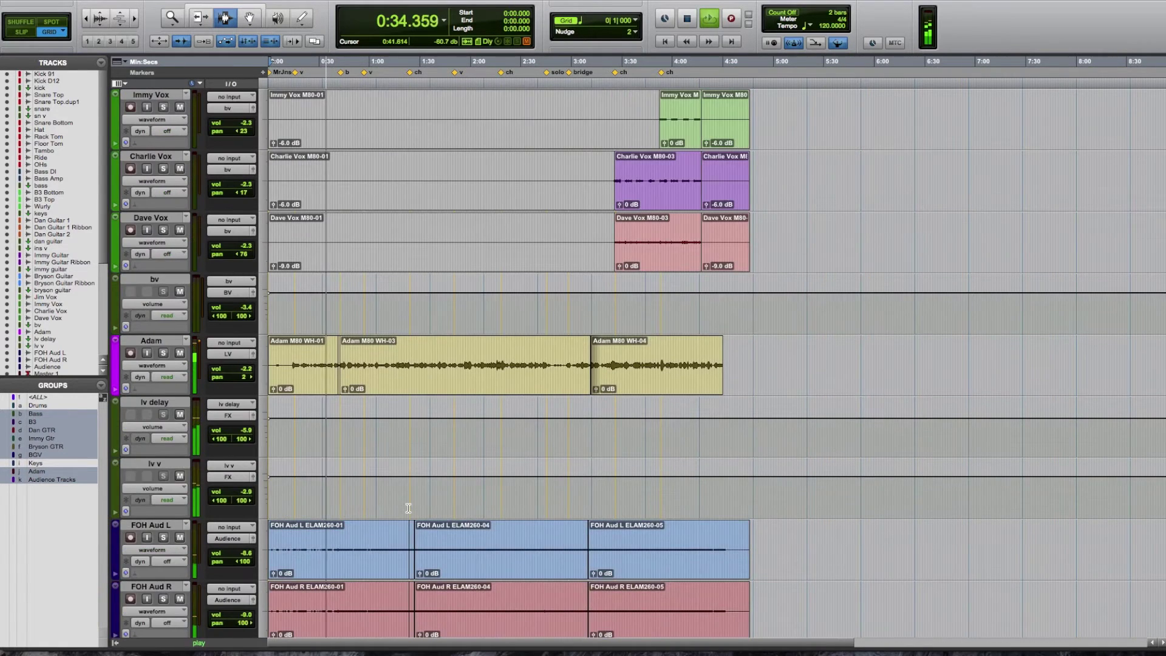
scroll(408, 507, "up", 7)
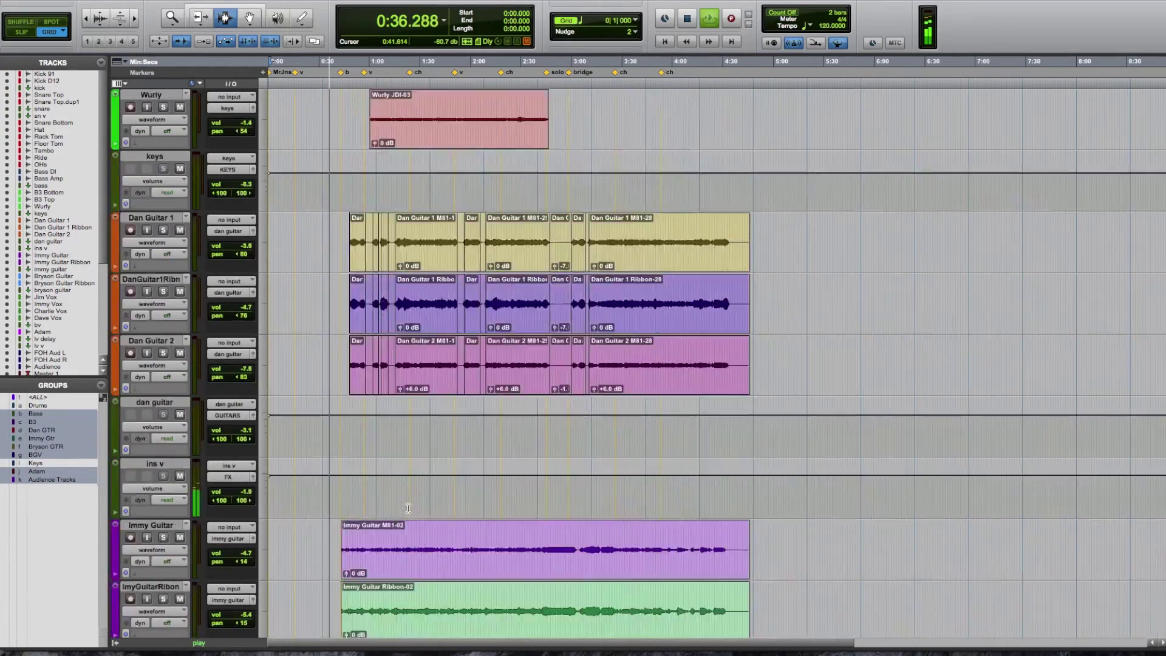
scroll(408, 508, "up", 8)
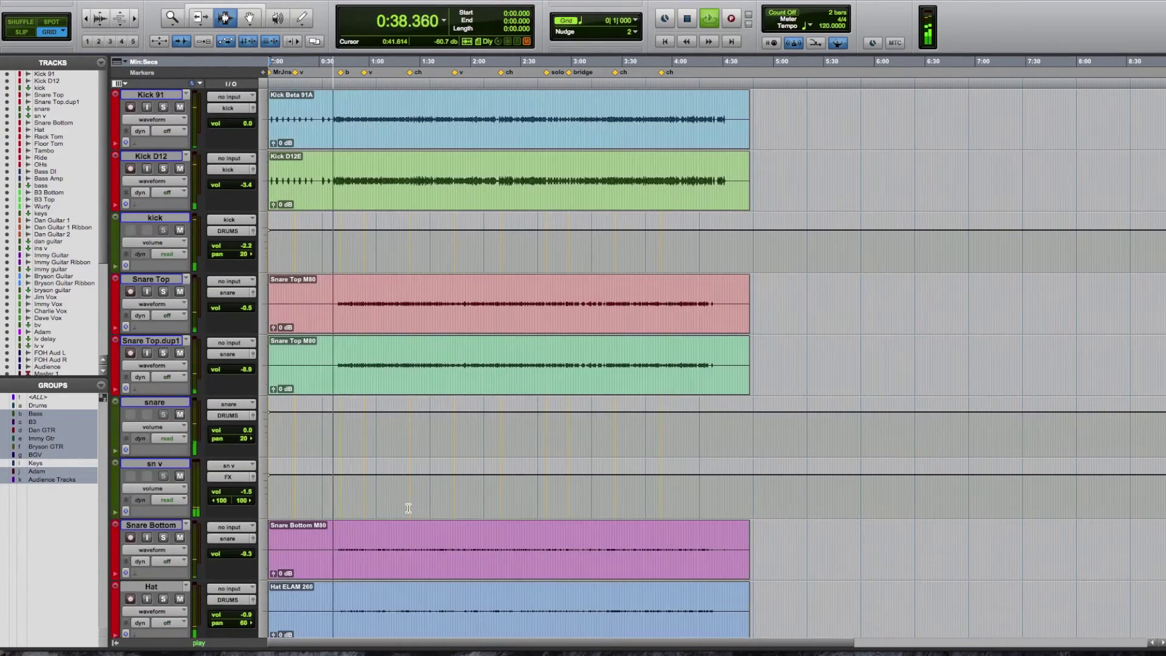
- Switch to the Mix window, inspect the kick aux's ChannelStrip and Scheps 73 settings, and close both plug-ins
key("ctrl+equal")
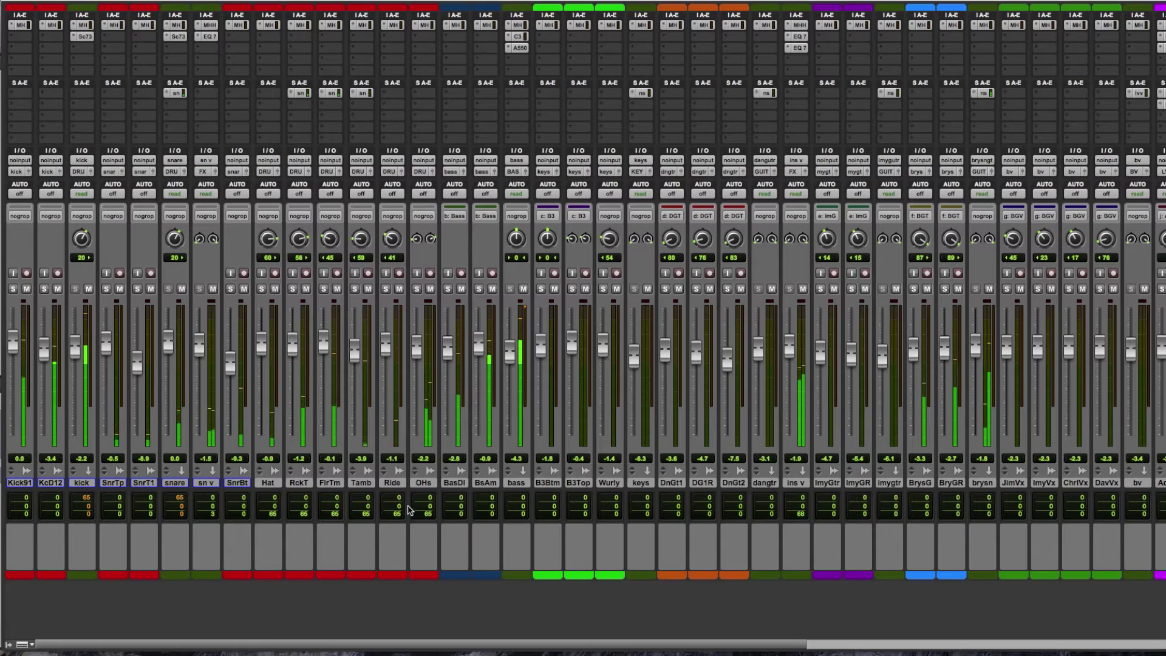
left_click(83, 26)
left_click(85, 37)
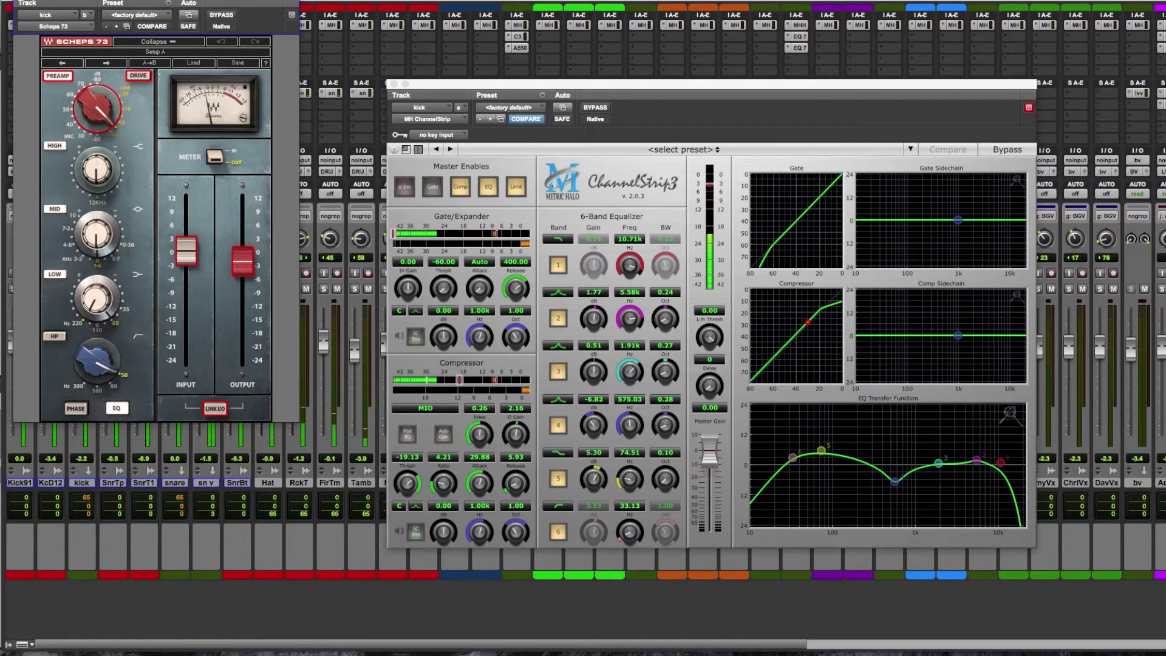
key("super+w")
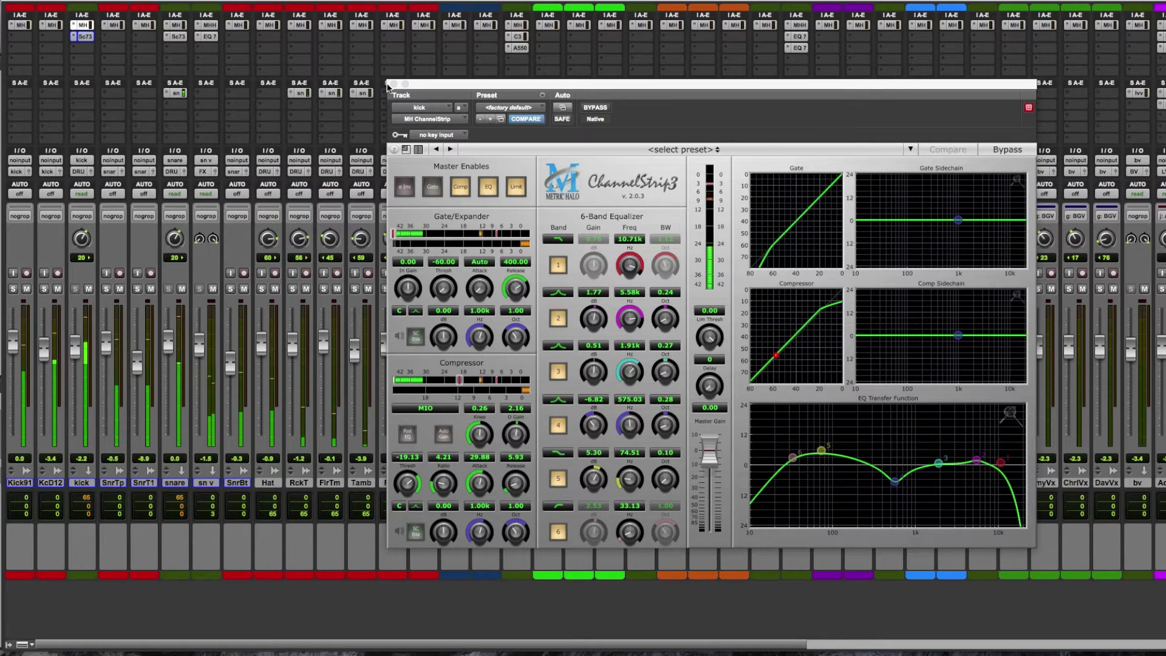
key("super+w")
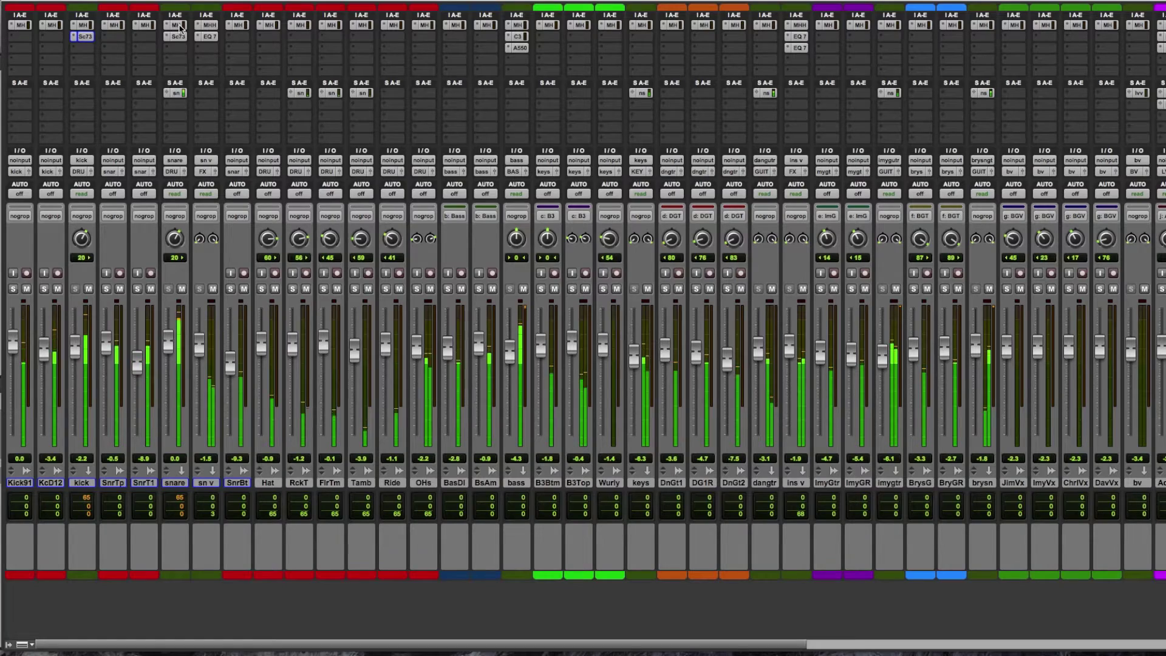
- Inspect the ChannelStrip and Scheps 73 settings on the snare aux, arranged side by side, and close the plug-ins
left_click(176, 25)
left_click_drag(160, 3, 527, 129)
left_click(179, 37)
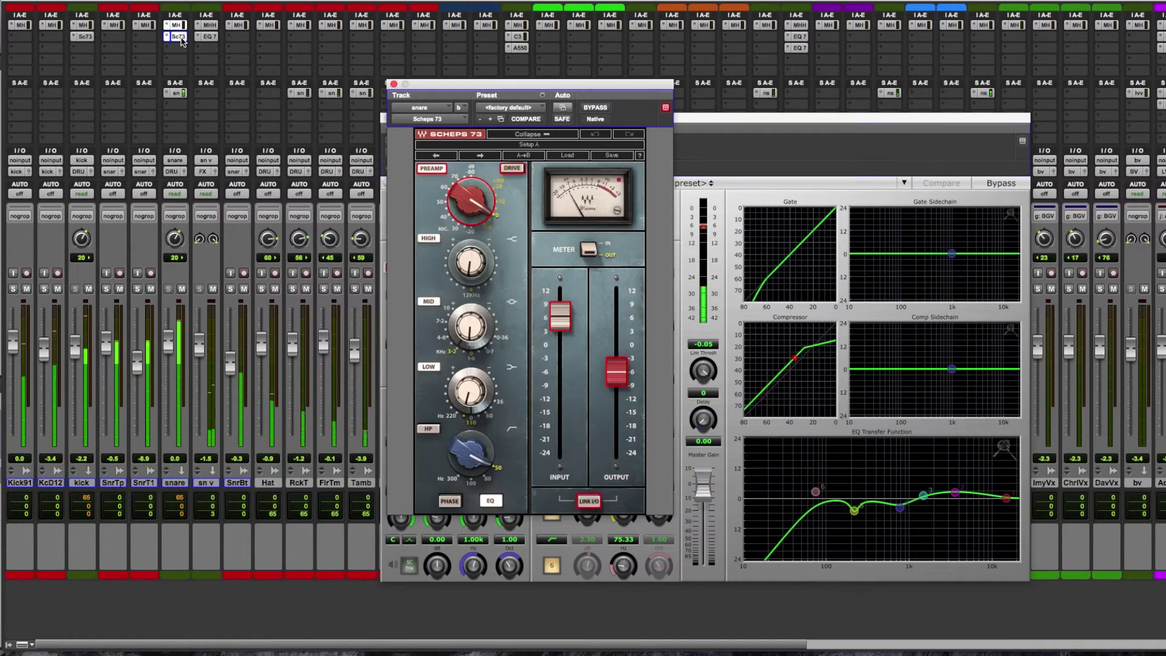
left_click_drag(476, 83, 222, 79)
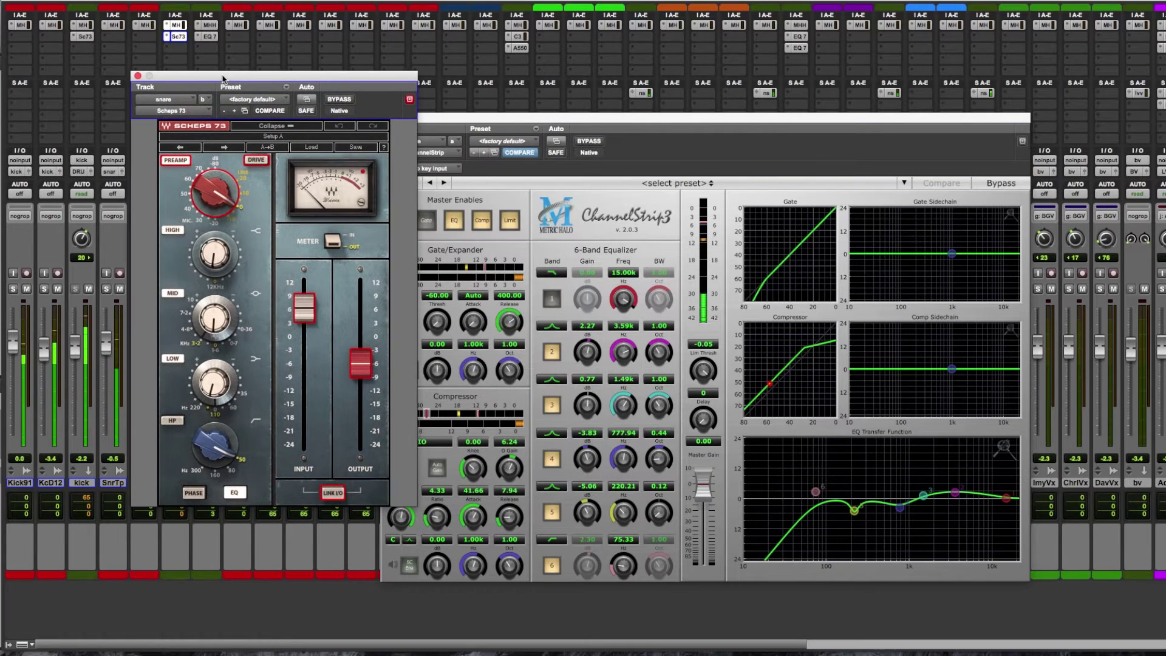
left_click(138, 78, "alt")
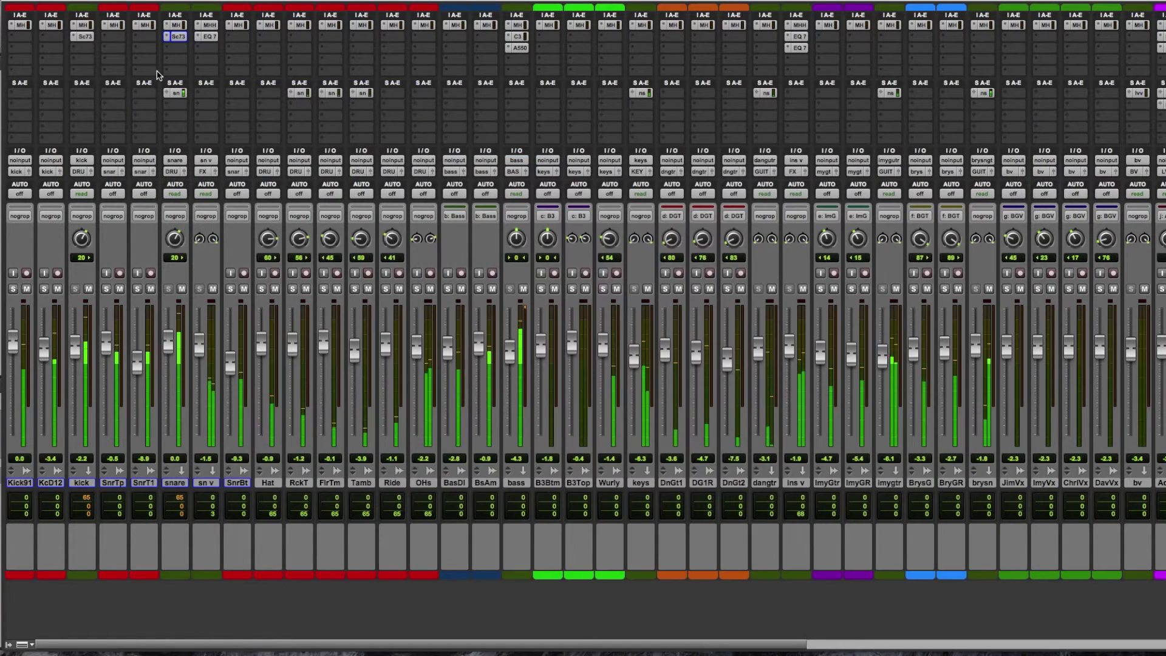
left_click(181, 28)
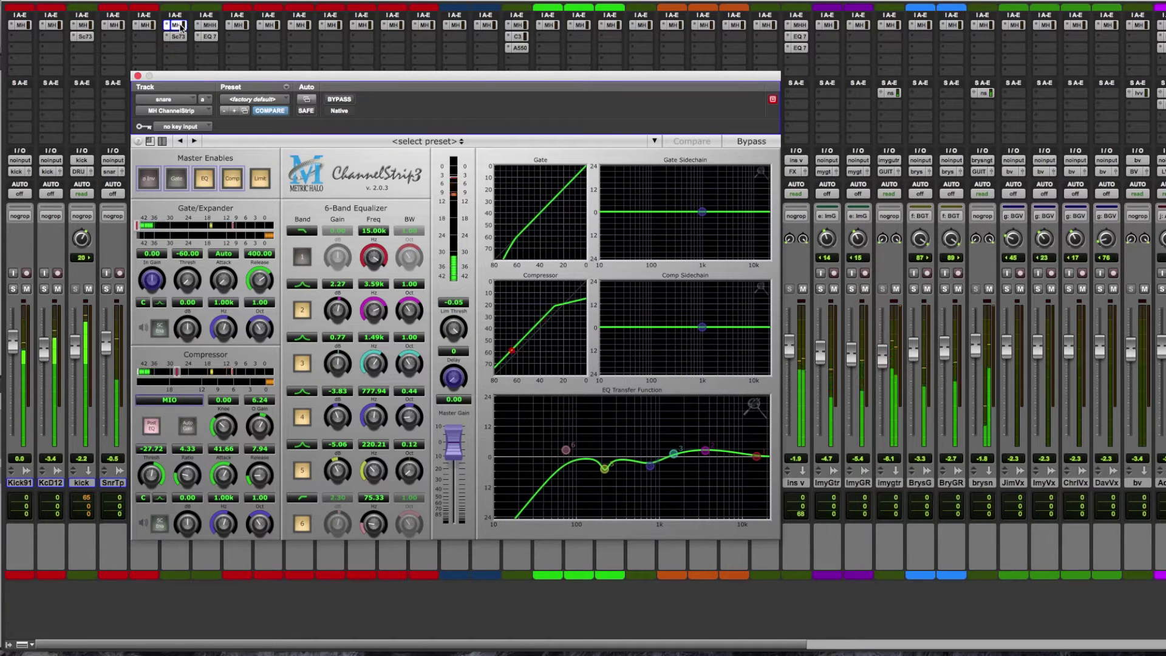
left_click(138, 76)
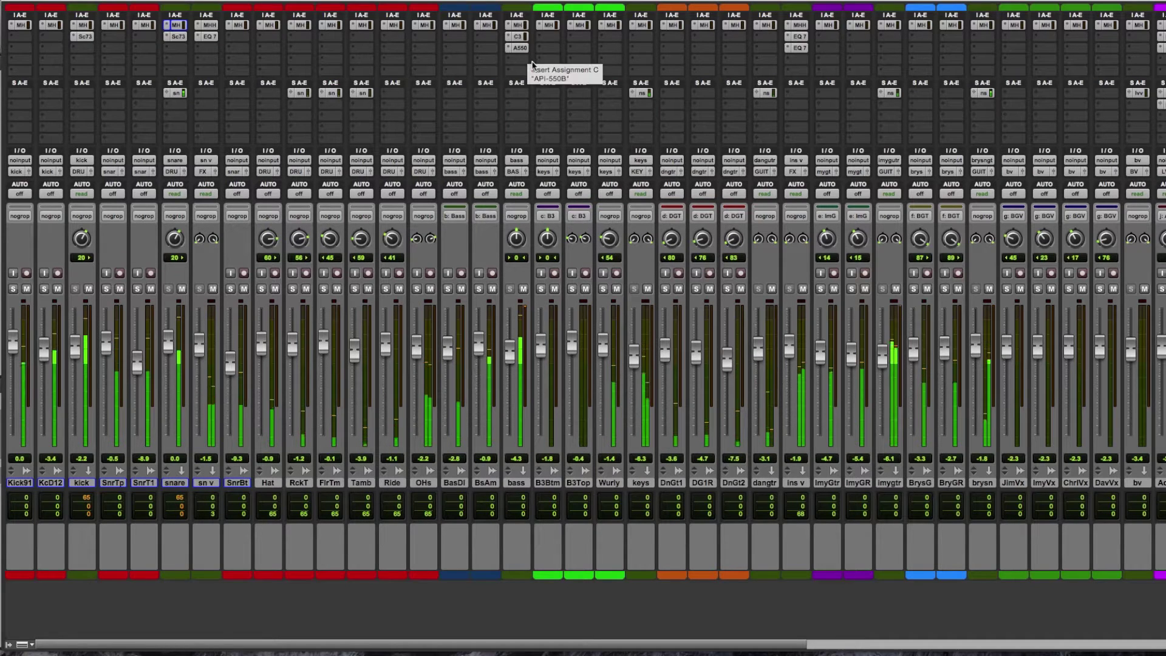
- Inspect the bass aux's ChannelStrip, CLA-3A and API-550B side by side, close them, and briefly highlight the Bass DI and Bass Amp tracks
left_click(518, 26)
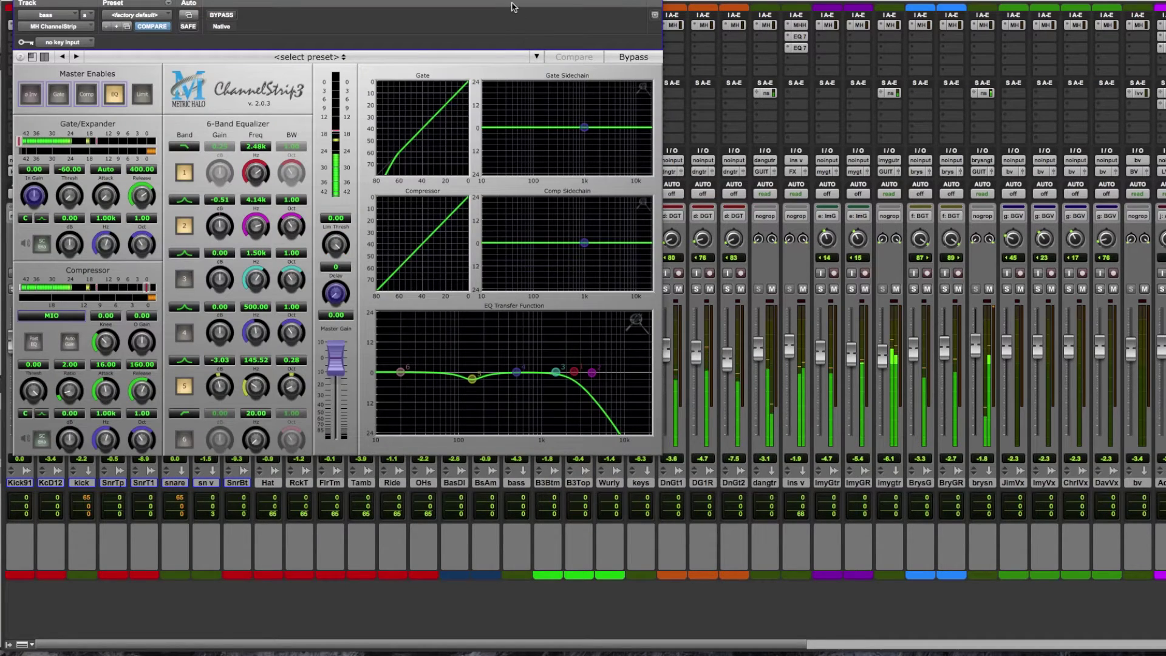
left_click_drag(515, 1, 718, 262)
left_click(518, 37)
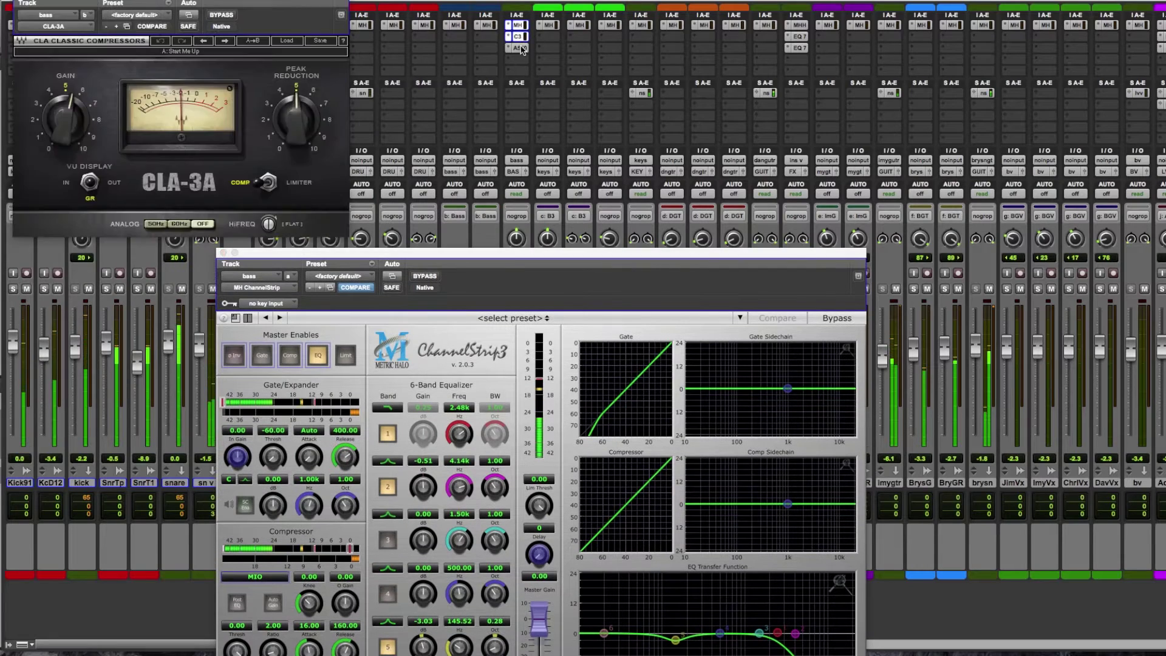
left_click(519, 48)
left_click_drag(272, 5, 1121, 11)
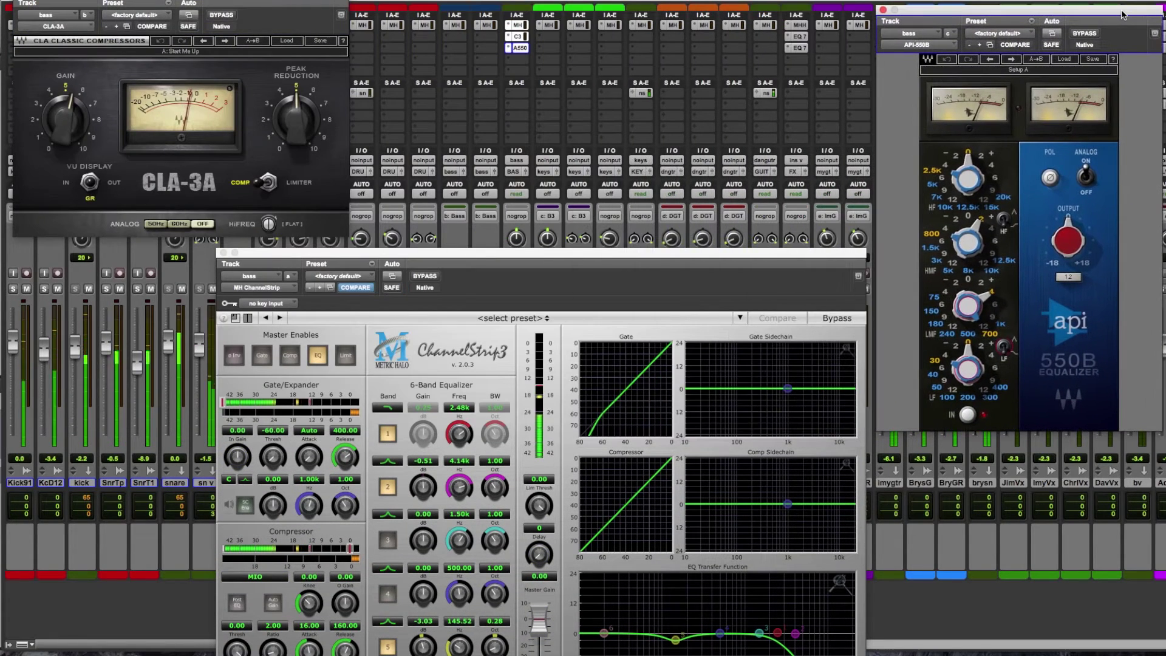
left_click(223, 253, "alt")
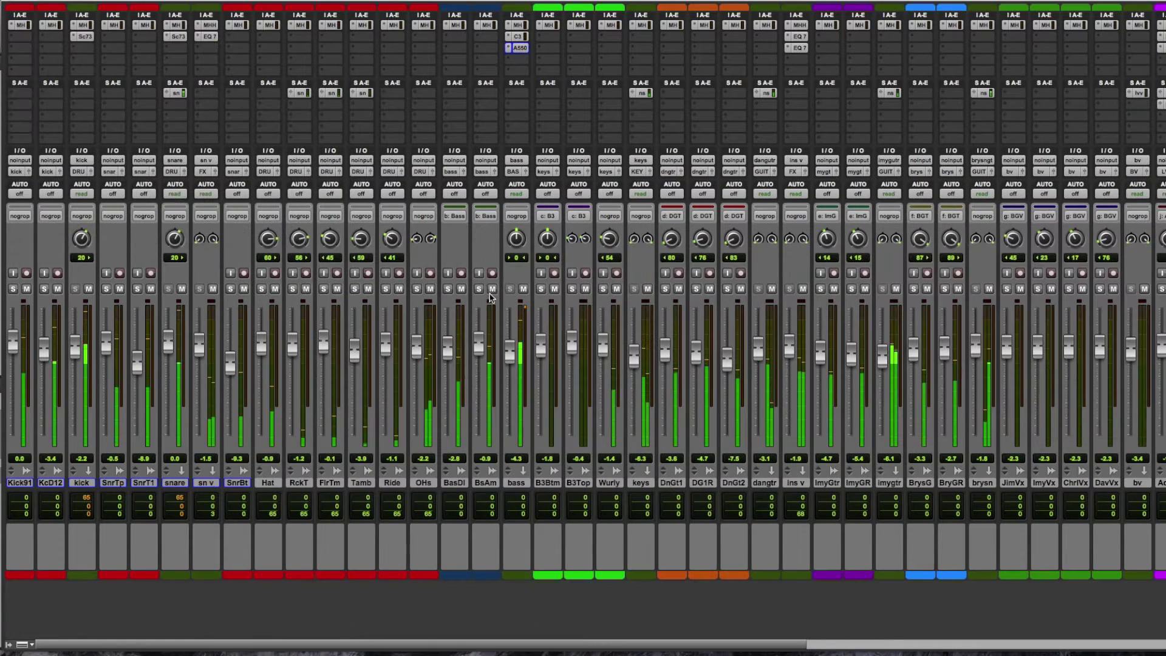
left_click(485, 482, "shift")
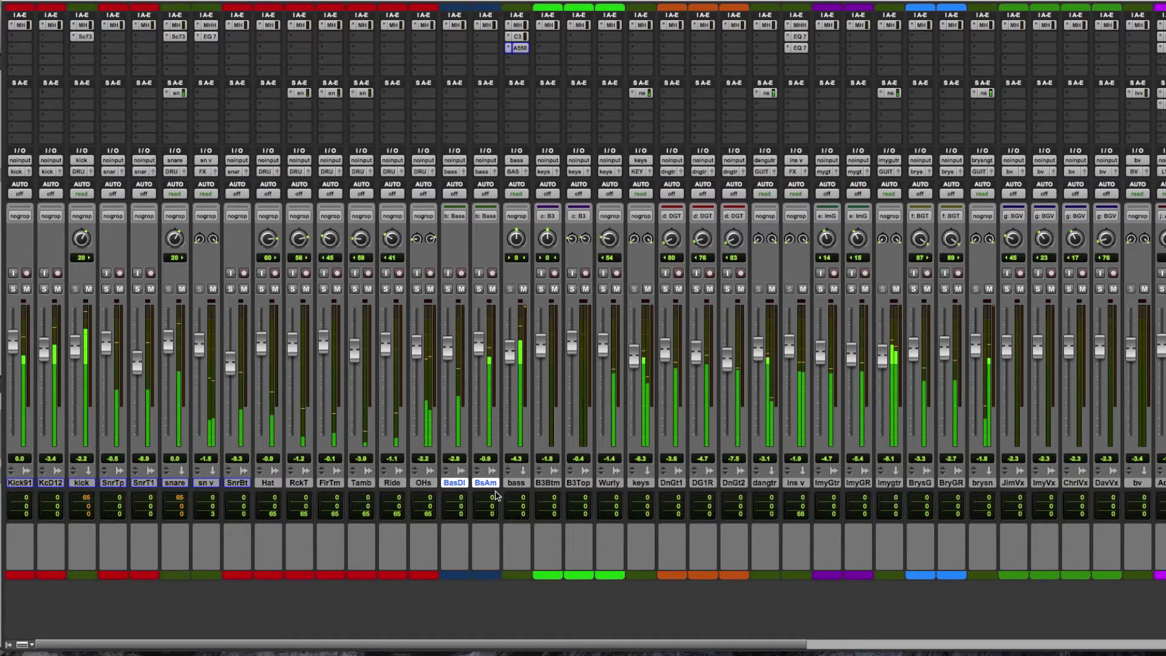
left_click(453, 482)
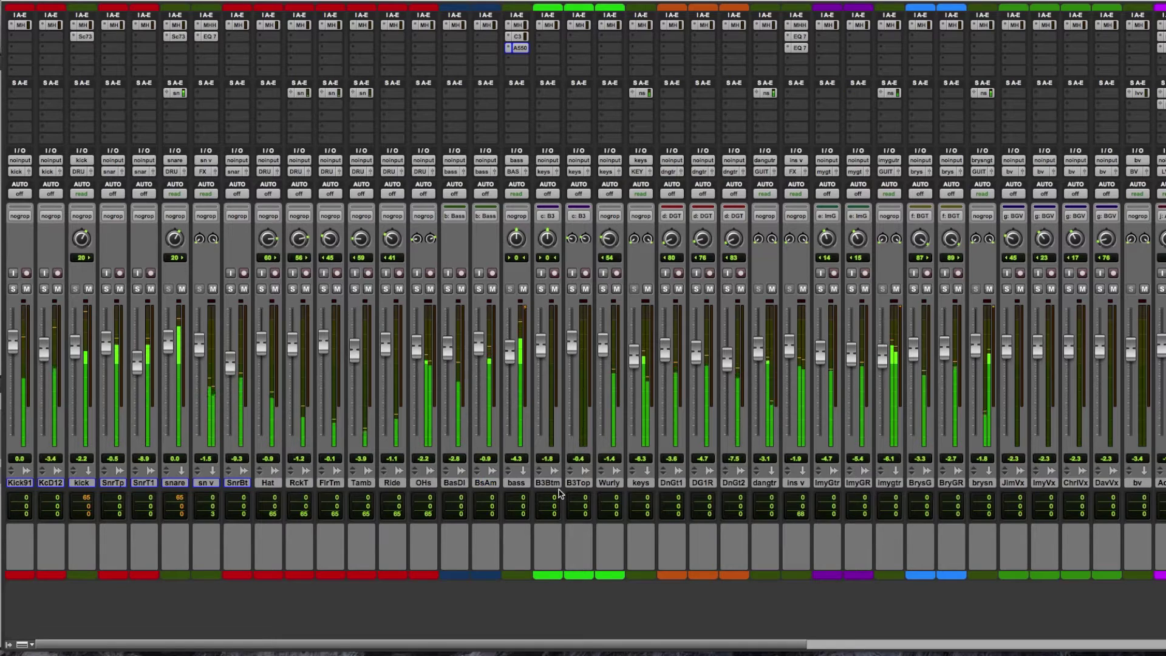
- Inspect the EQ and compressor settings of the ChannelStrip on the keys aux and close it
scroll(558, 493, "right", 2)
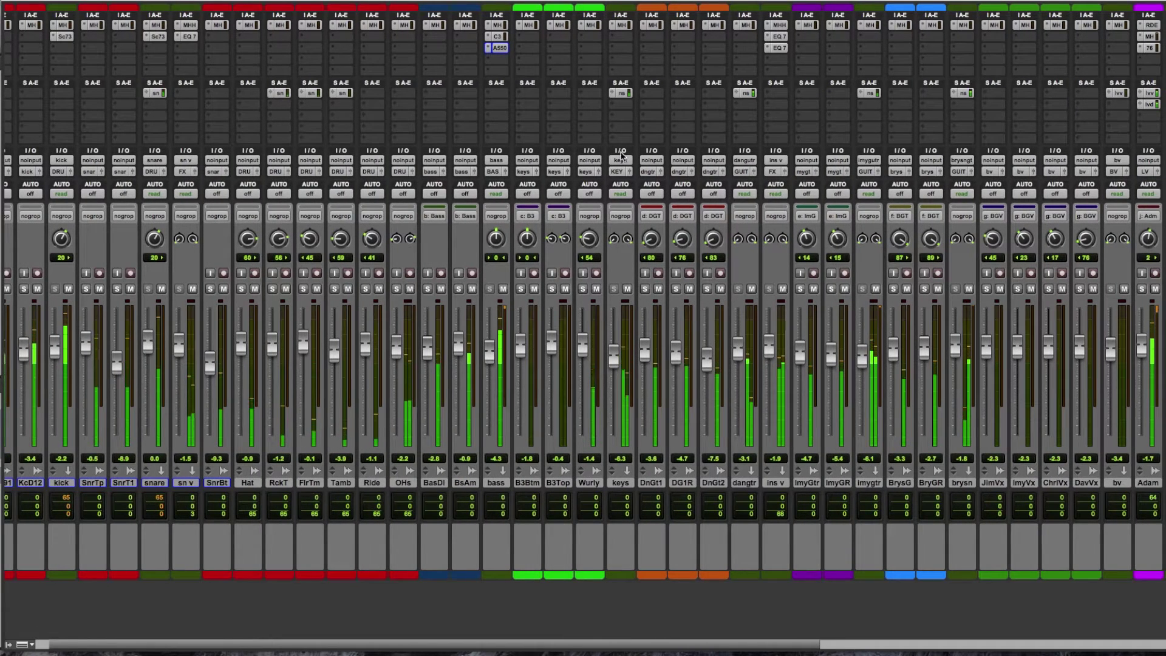
left_click(619, 25)
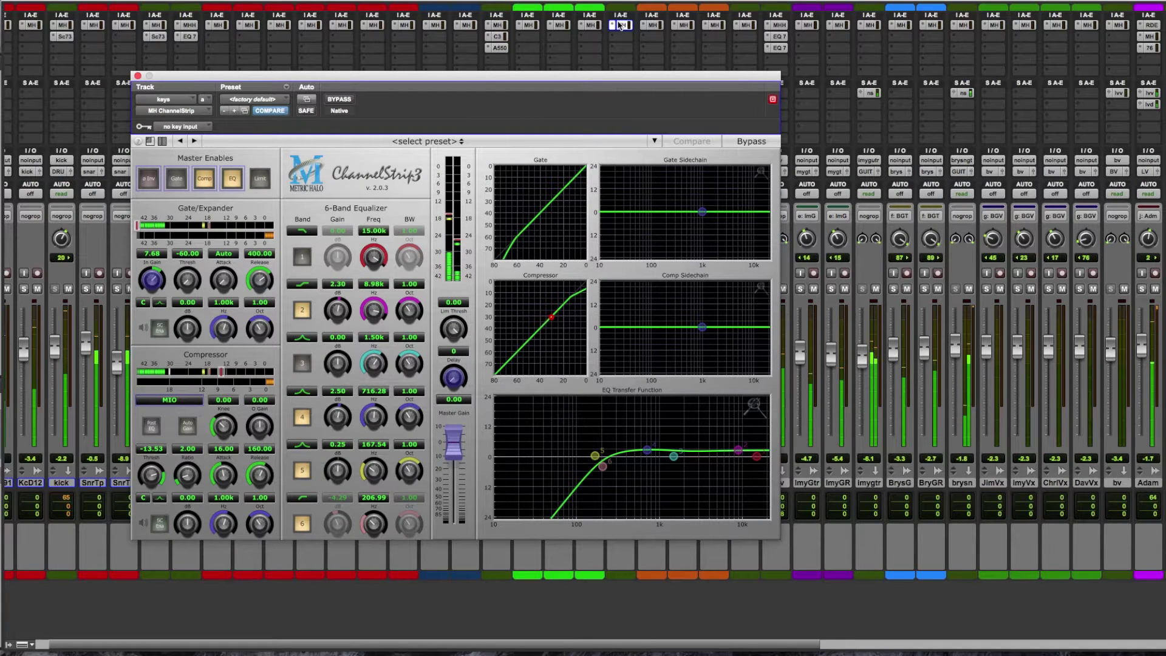
left_click(139, 76)
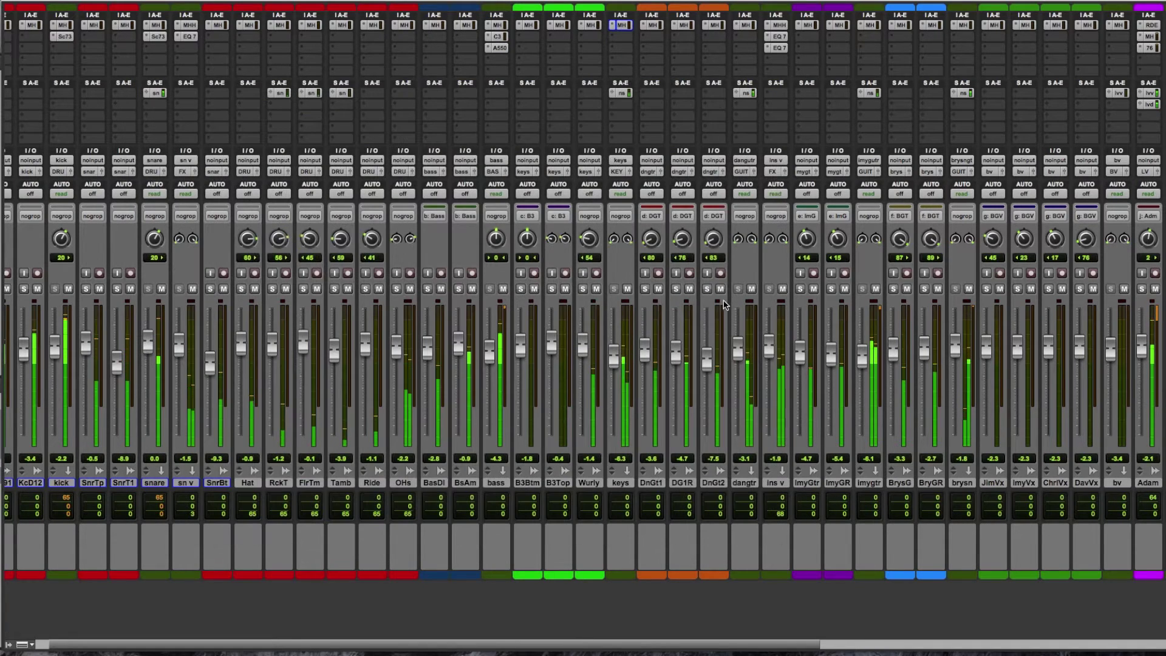
- Inspect the ChannelStrip settings on the aux that follows the three orange guitar tracks and close it
scroll(714, 338, "right", 4)
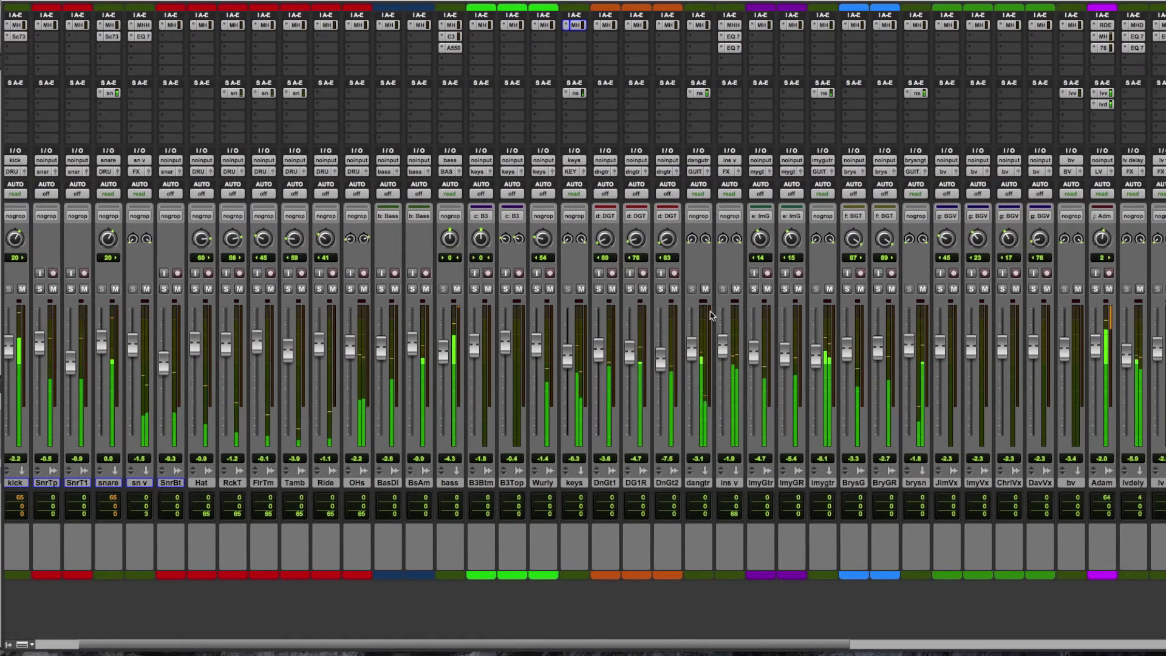
left_click(700, 25)
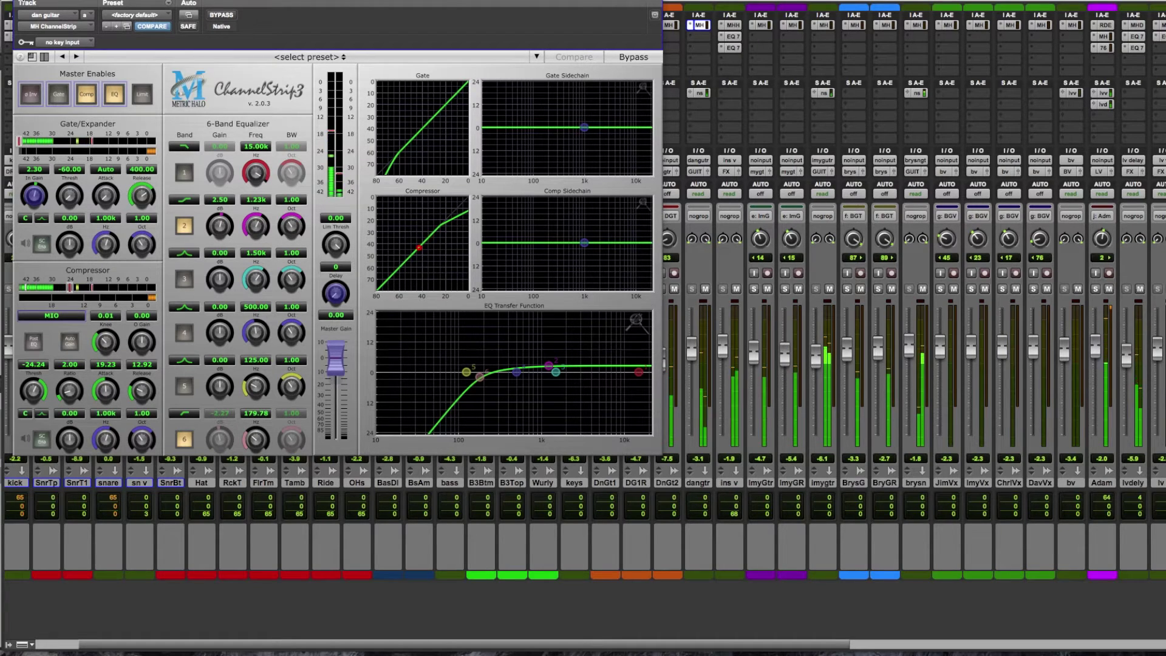
key("super+w")
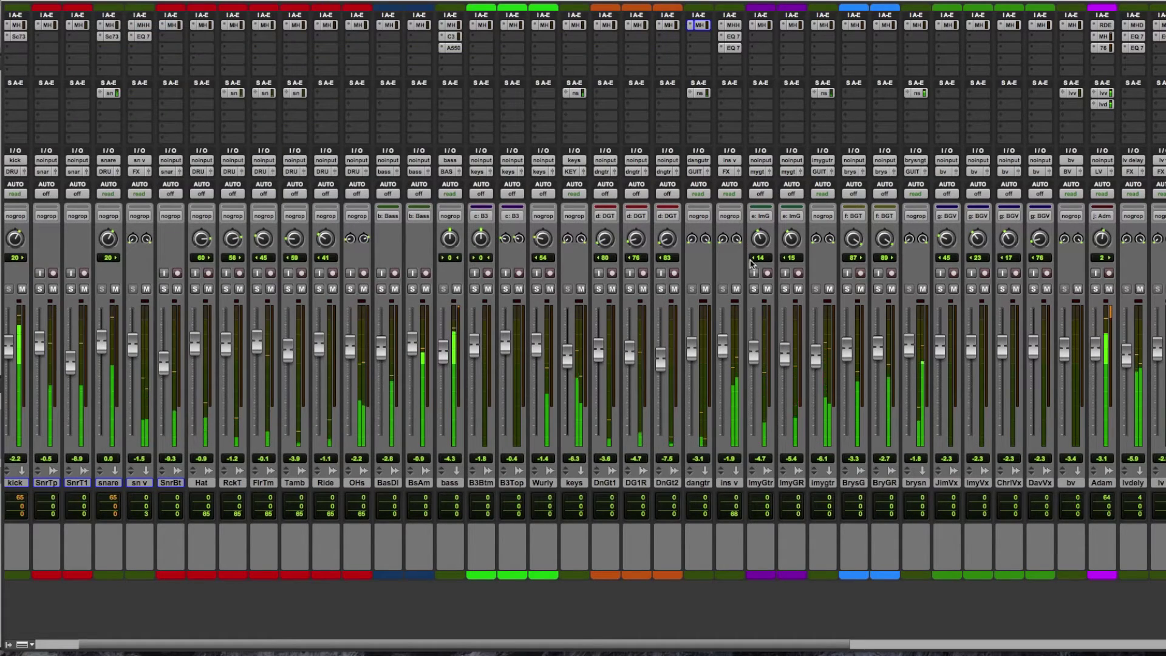
- Highlight the two purple guitar tracks, select their aux channel, and open its ChannelStrip to inspect the settings
scroll(748, 267, "right", 3)
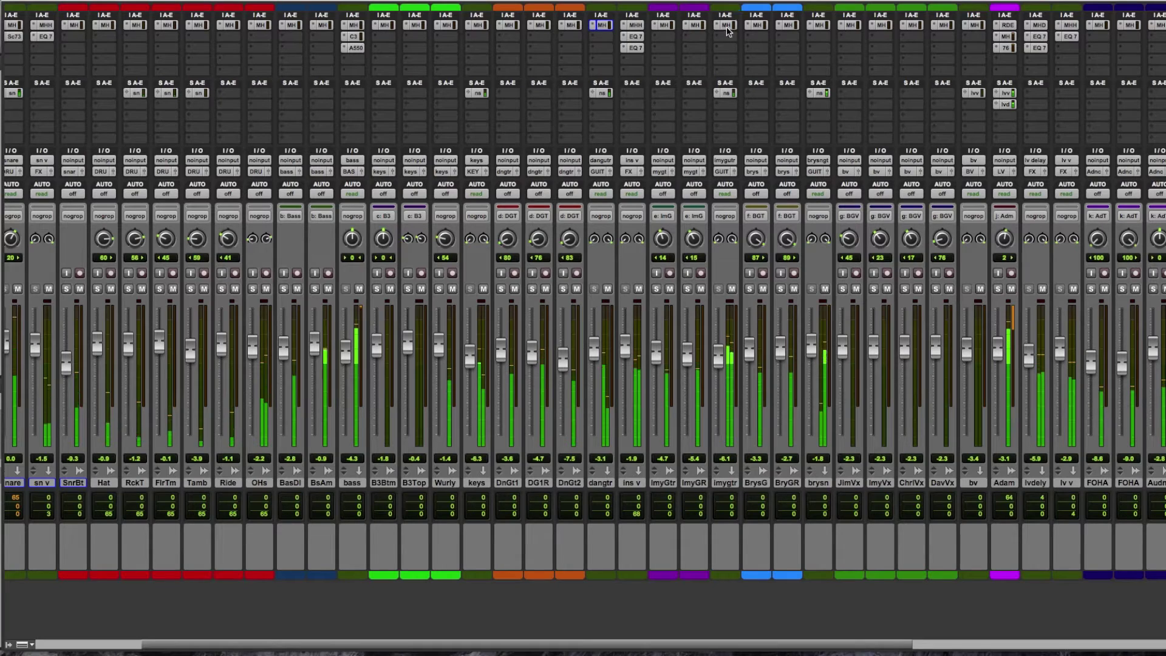
left_click(665, 482)
left_click(694, 483, "shift")
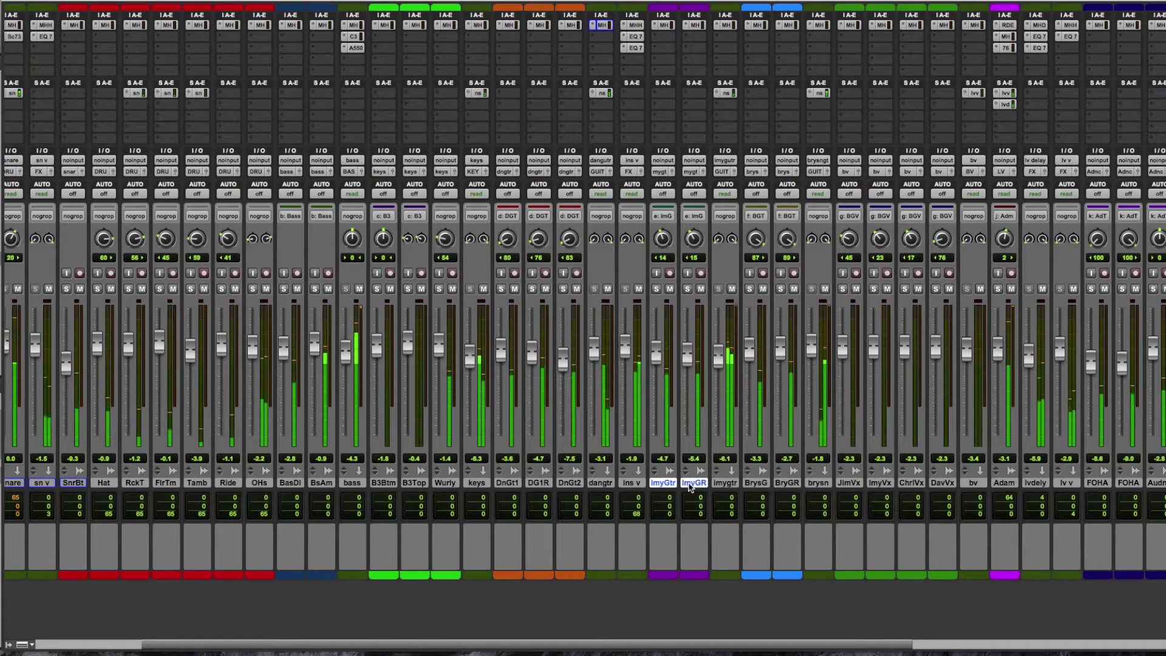
left_click(726, 484)
left_click(727, 25)
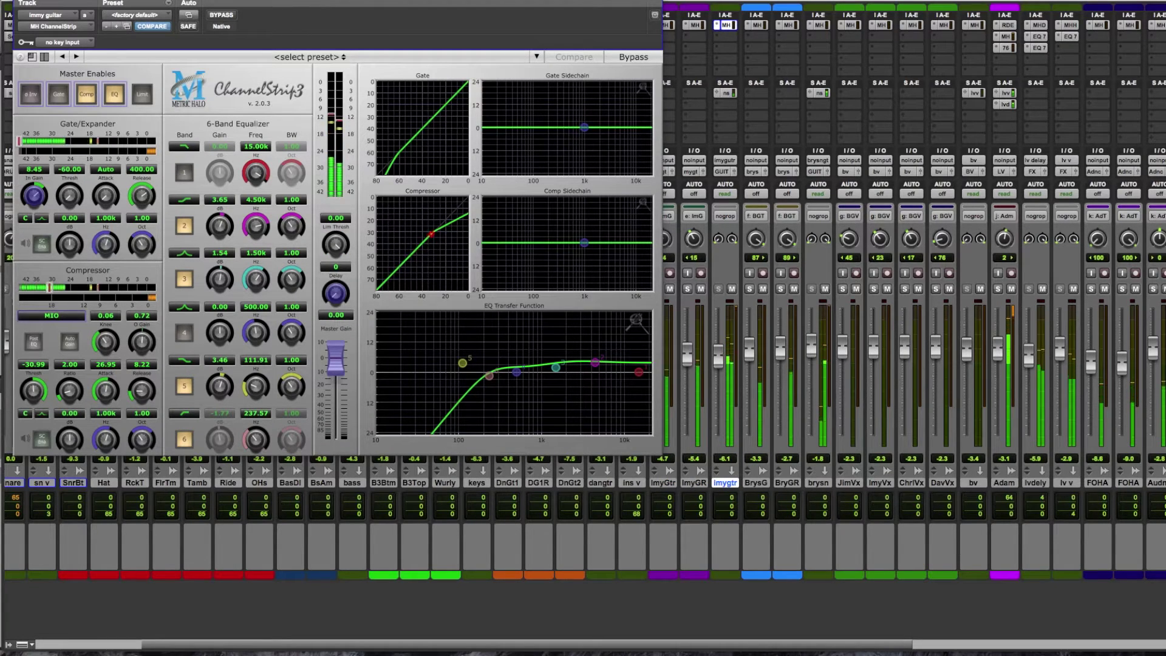
- Close the open ChannelStrip, highlight the two blue guitar tracks with their aux channel, and inspect and close that aux's ChannelStrip
key("super+w")
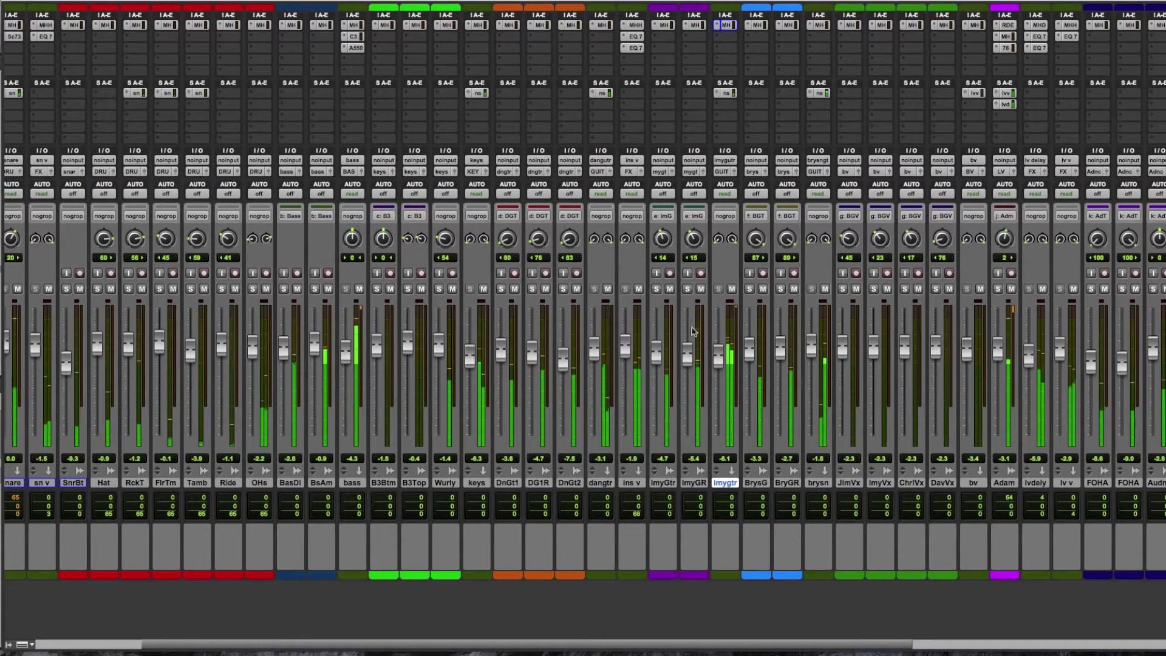
scroll(685, 332, "right", 3)
left_click(675, 482)
left_click(712, 482, "shift")
left_click(738, 482, "shift")
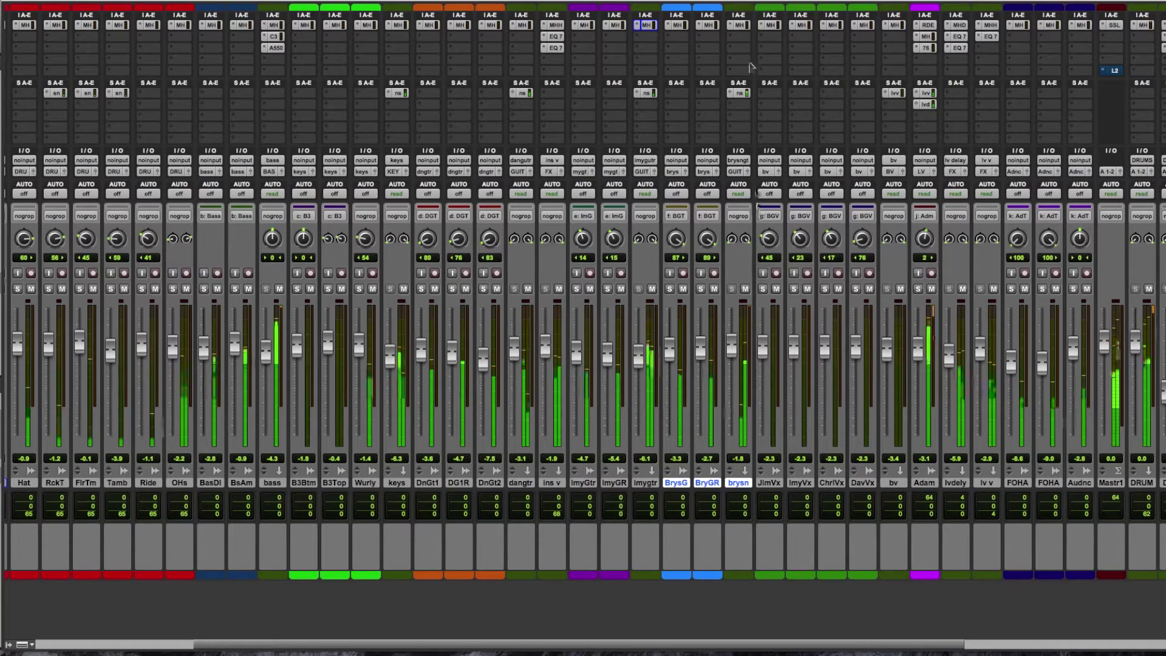
left_click(739, 26)
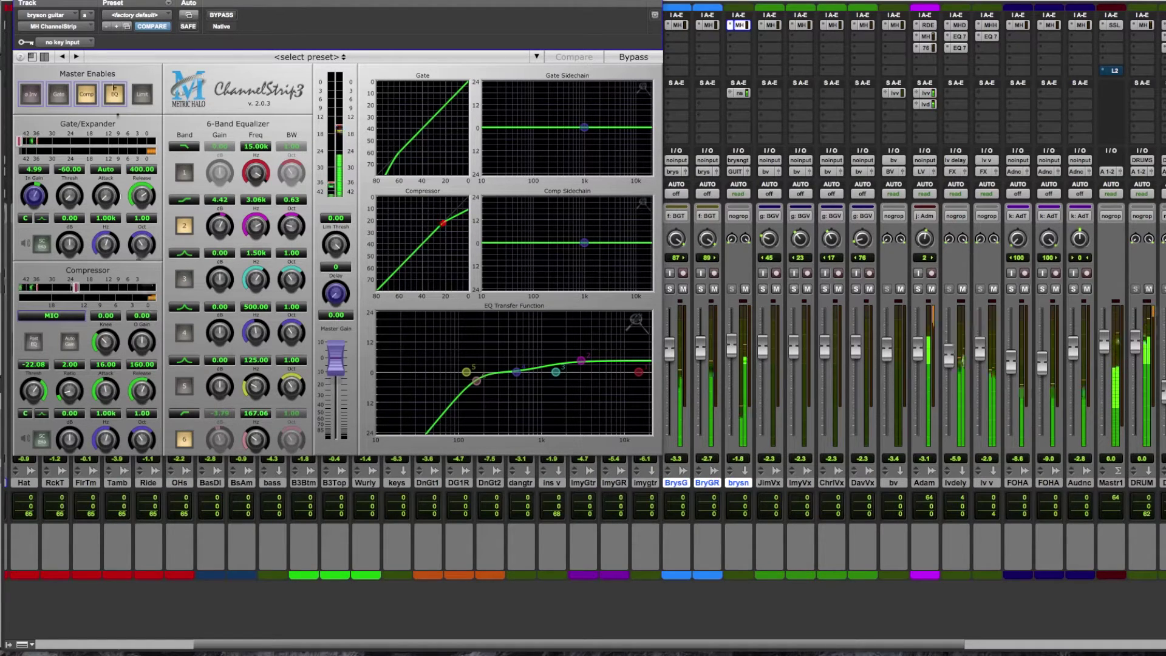
key("super+w")
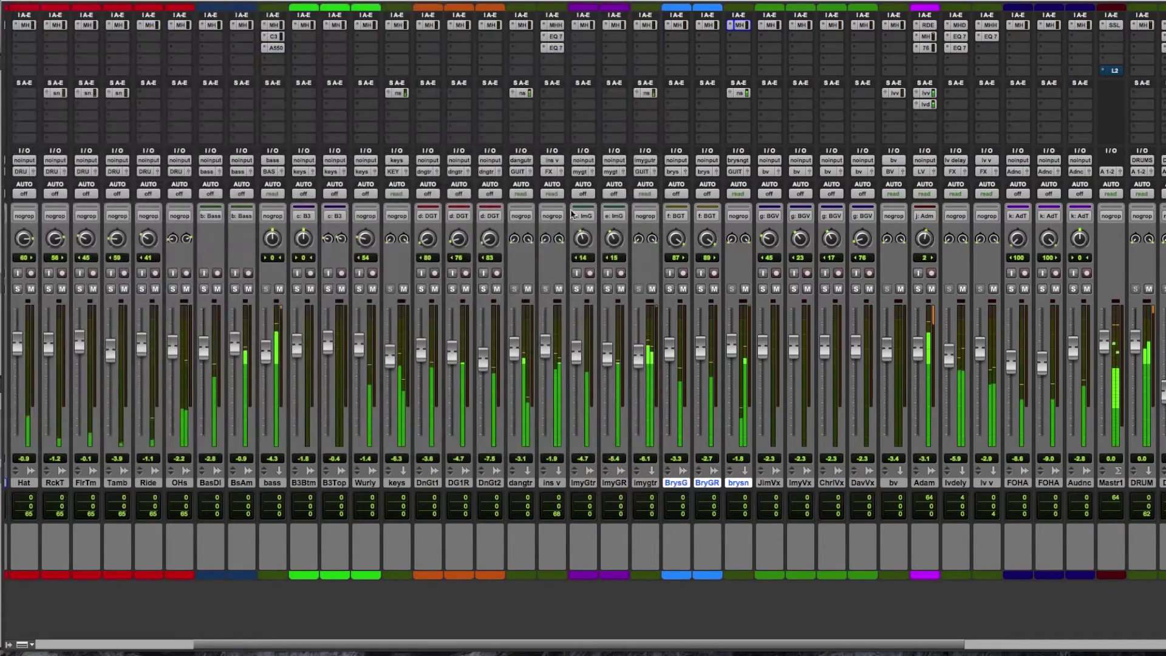
- Select the pink lead vocal track, dismiss the CPU overload error, and restart playback from memory location 7, "ch"
scroll(583, 258, "right", 3)
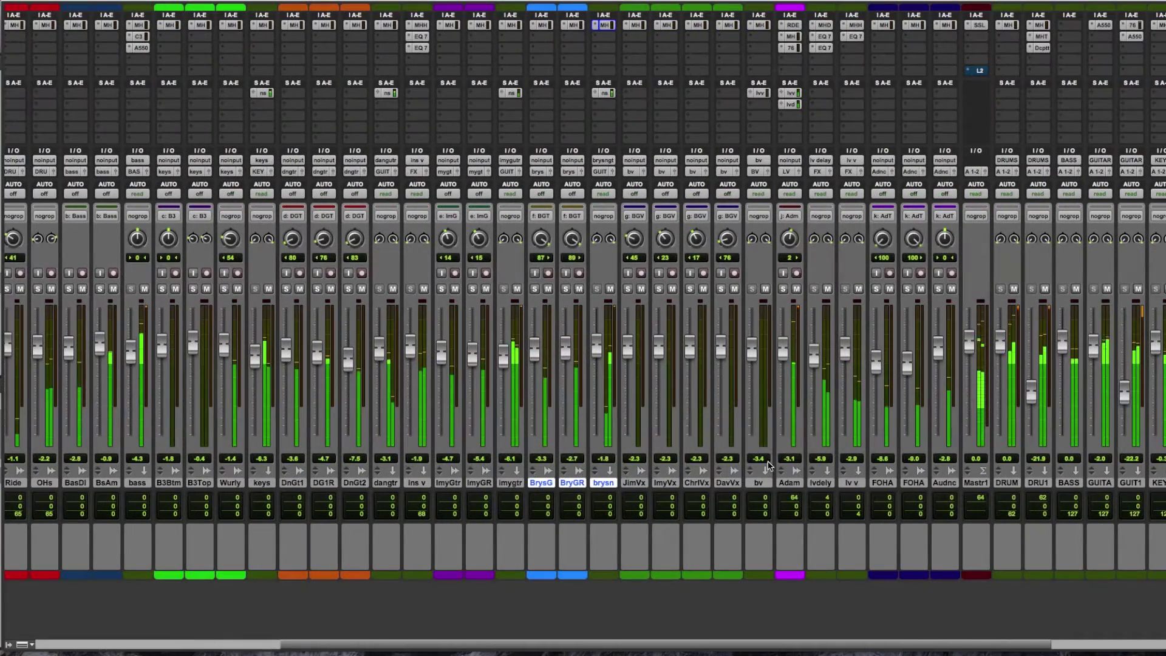
left_click(790, 483)
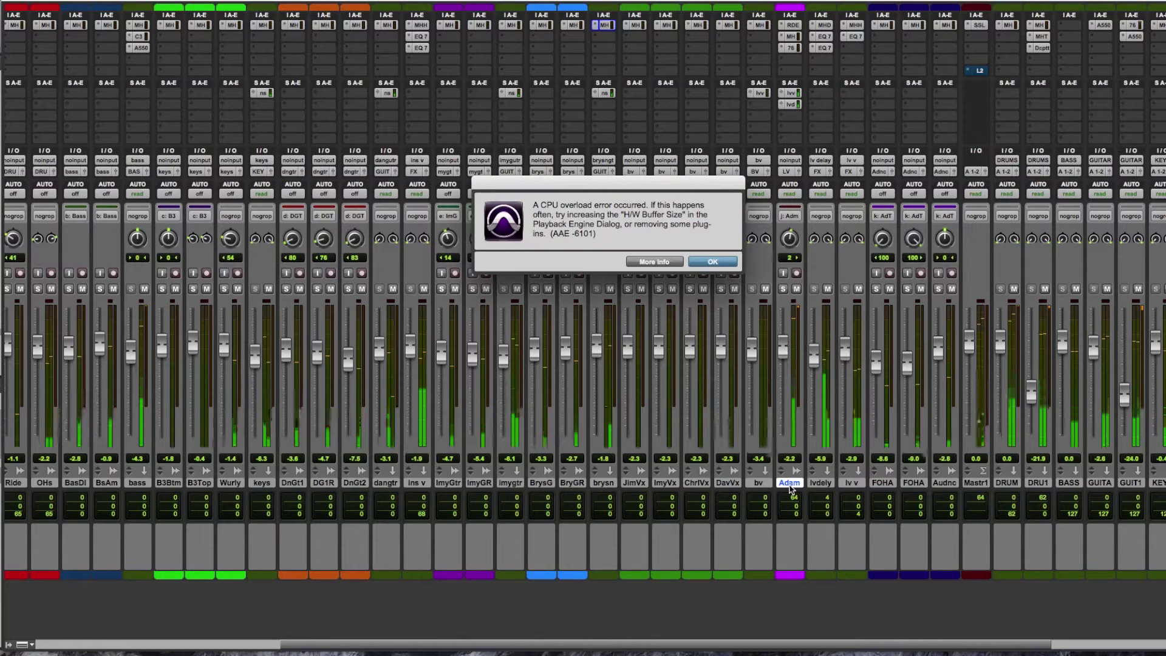
left_click(713, 260)
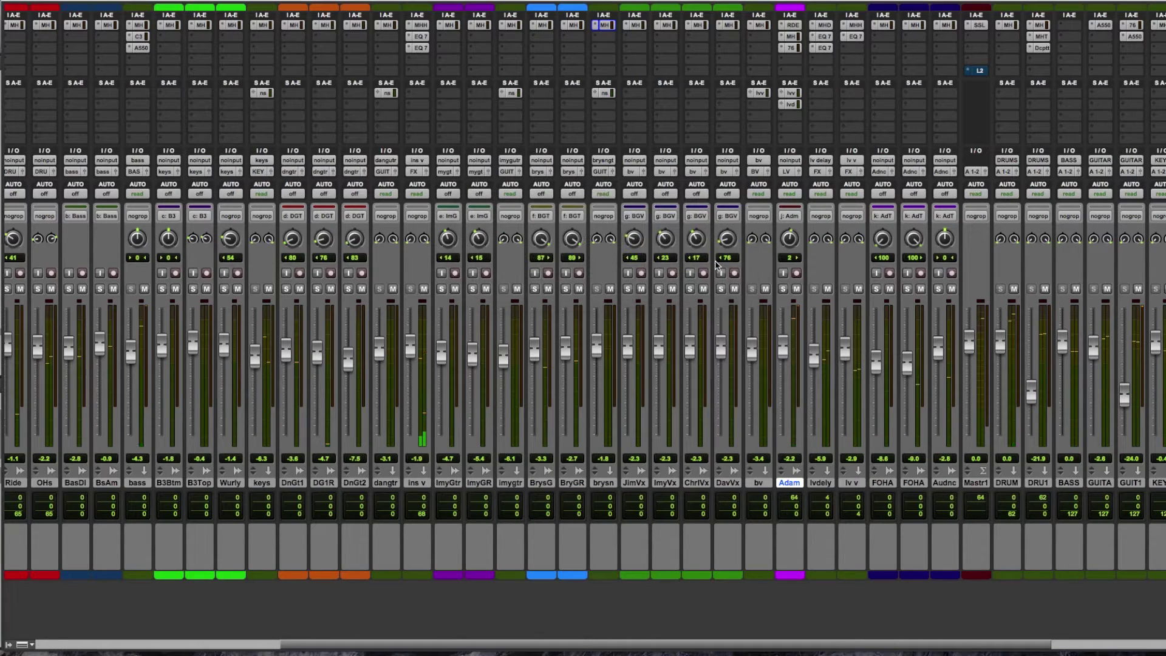
key("super+KP_5")
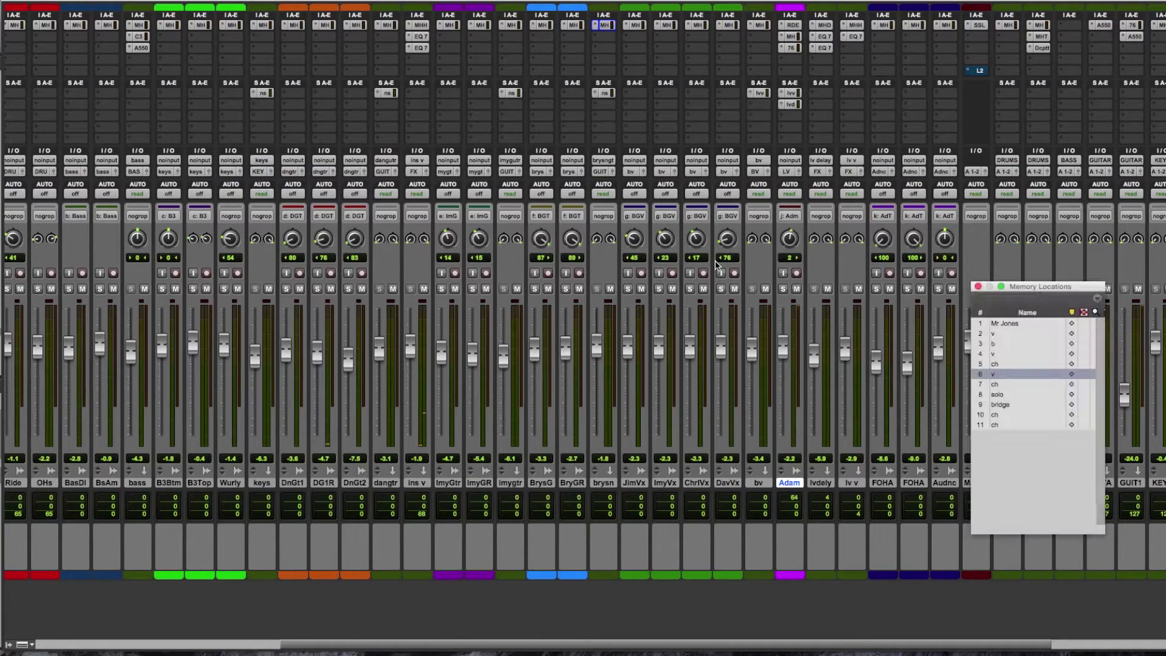
left_click(1013, 384)
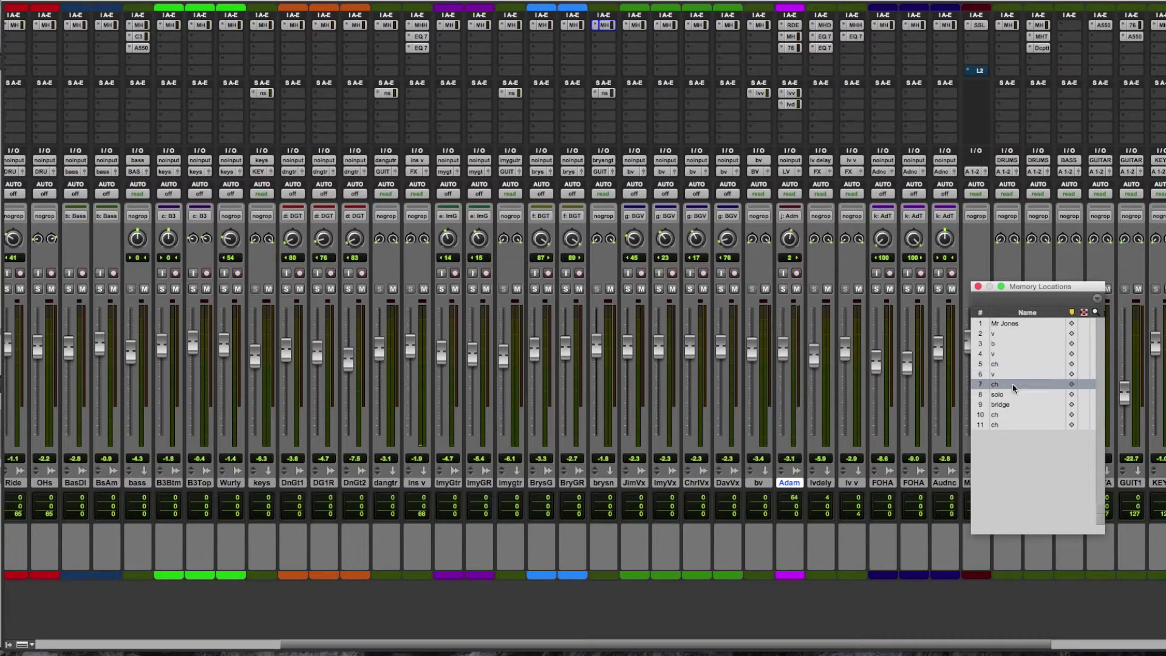
key("space")
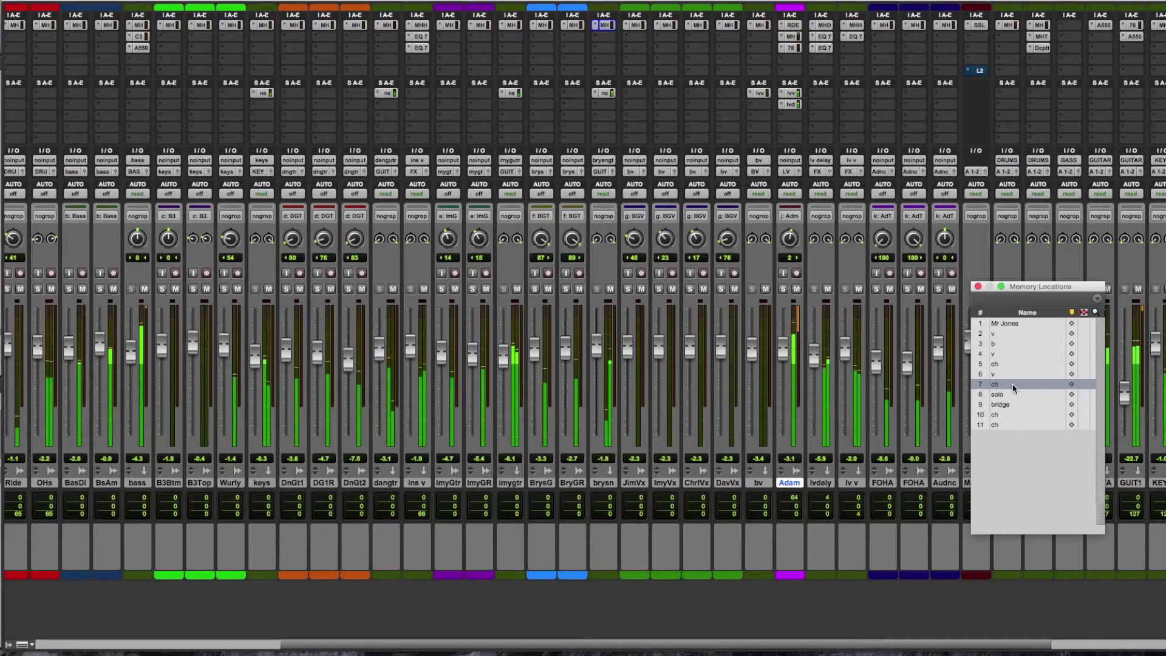
left_click(978, 286)
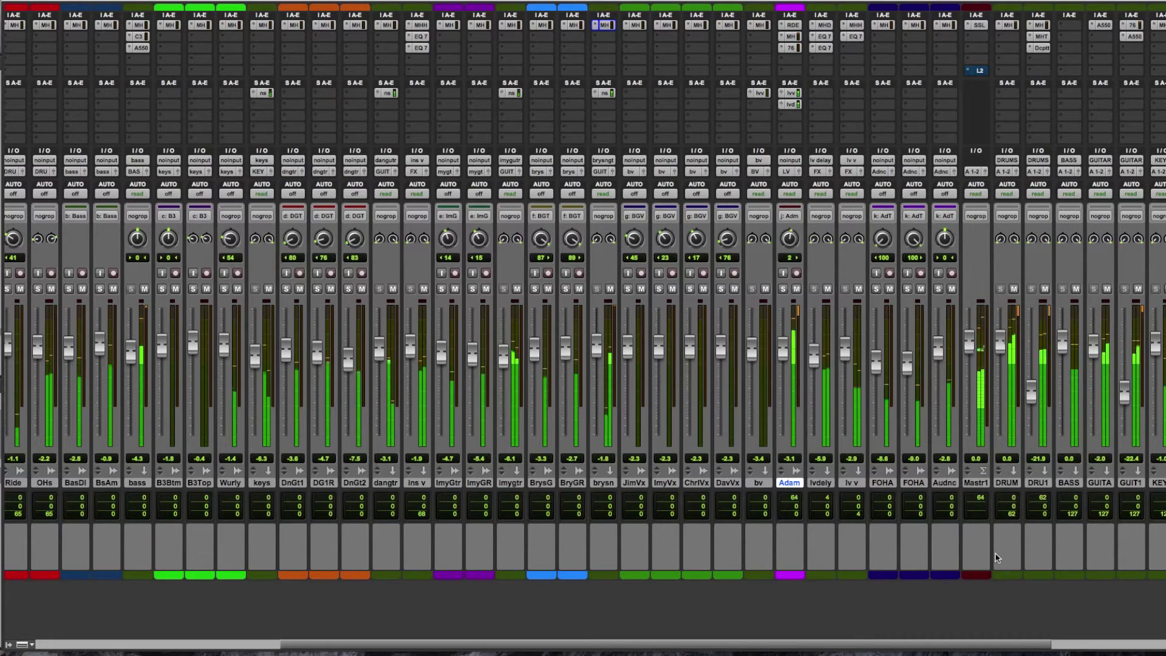
- Check the CPU, disk and memory load in the System Usage window during playback and close it
scroll(995, 558, "right", 1)
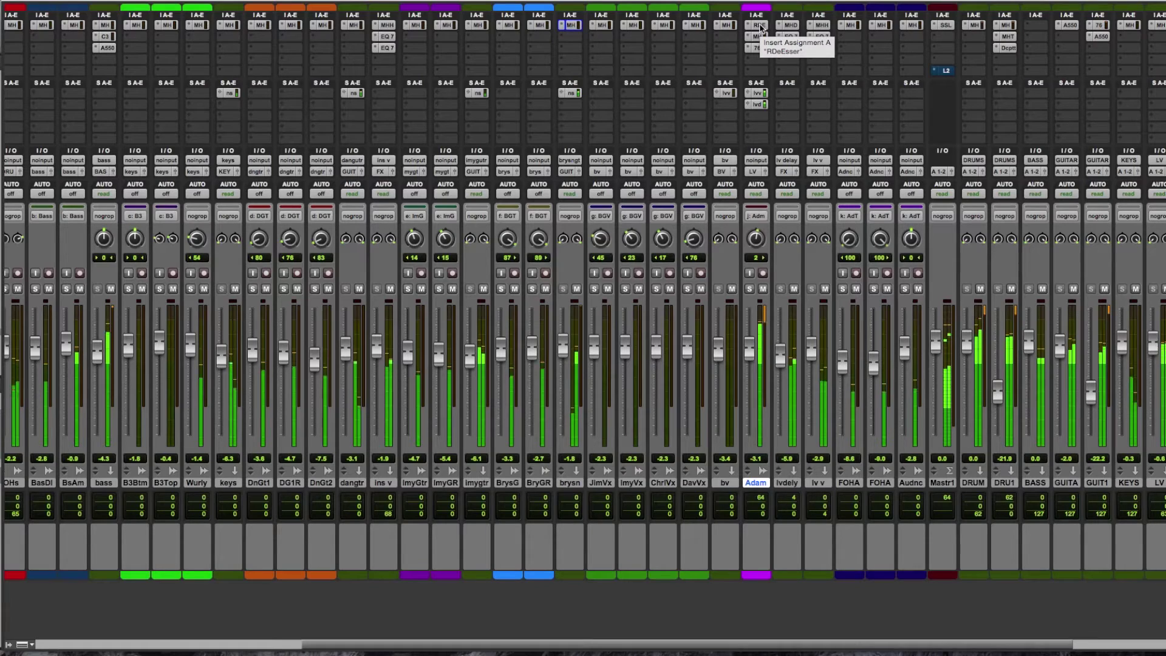
key("super+alt+u")
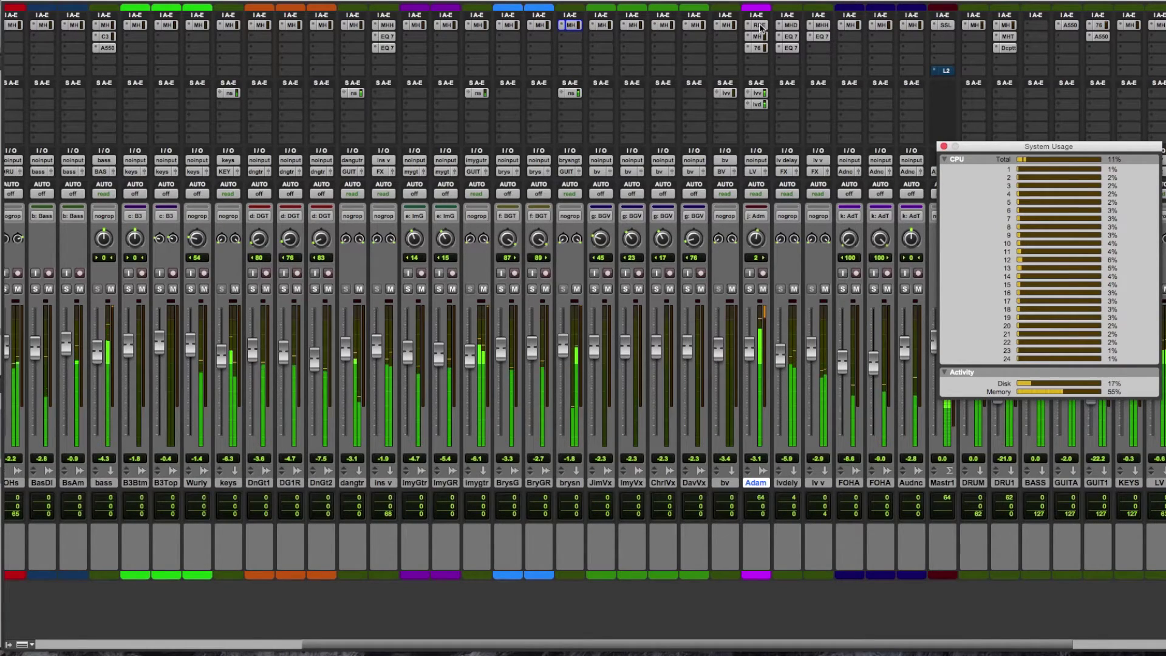
key("super+alt+u")
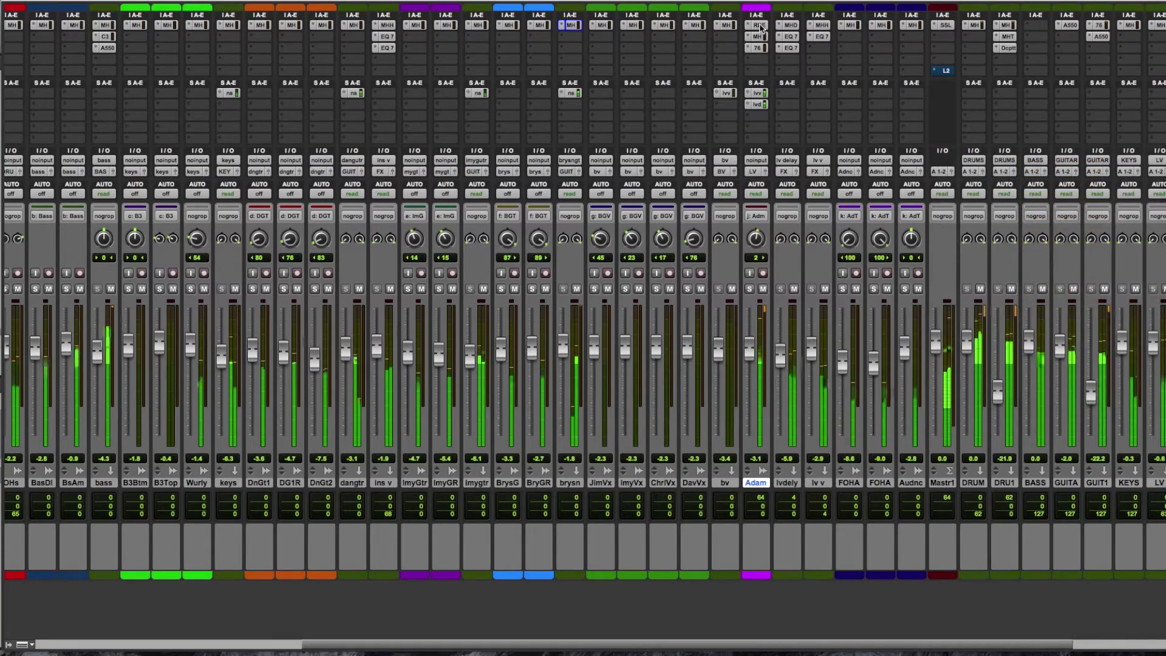
- Arrange the lead vocal track's CLA-76, ChannelStrip and Renaissance DeEsser side by side to inspect them, and close all plug-in windows
scroll(853, 174, "right", 5)
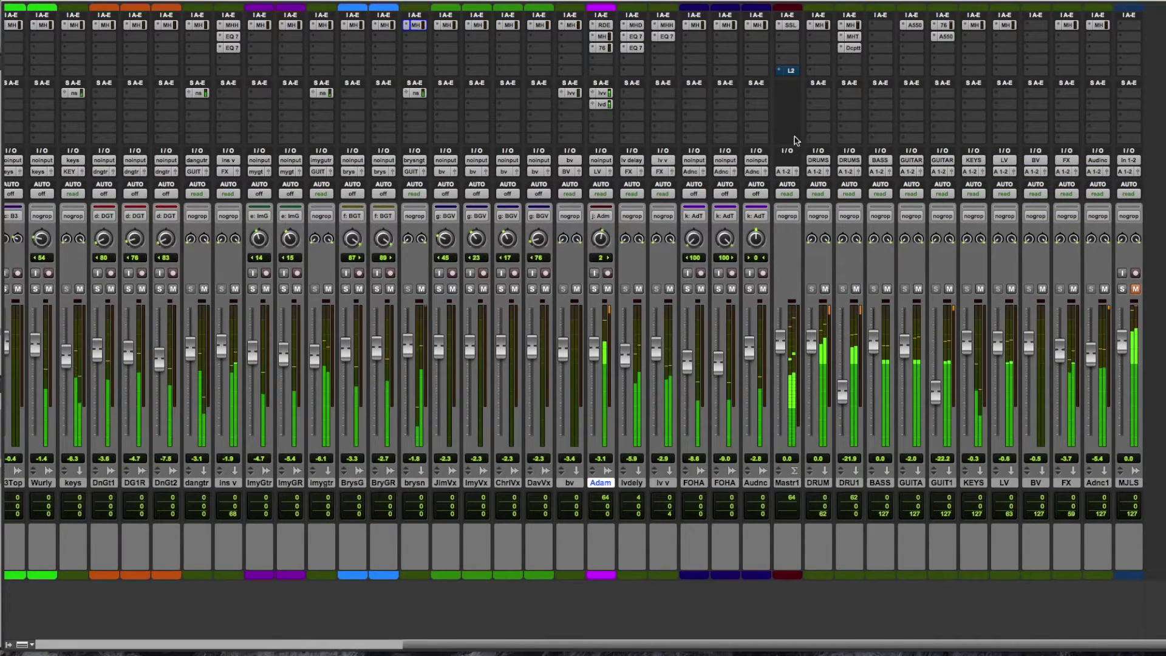
left_click(605, 48)
left_click(603, 36)
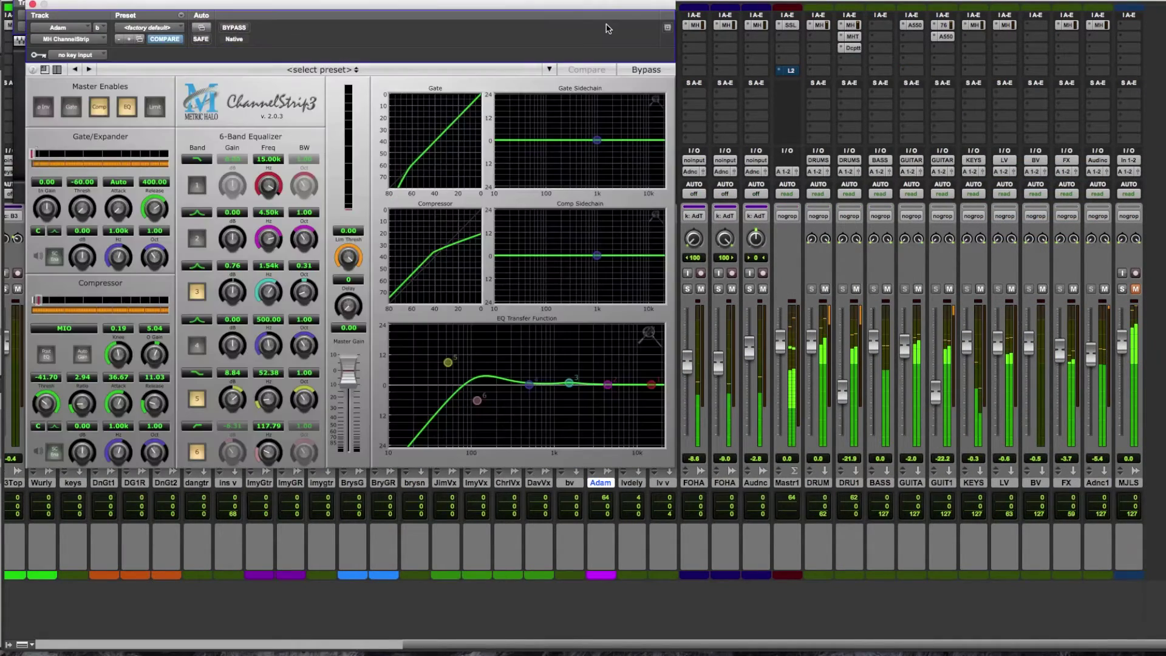
left_click_drag(601, 7, 1041, 238)
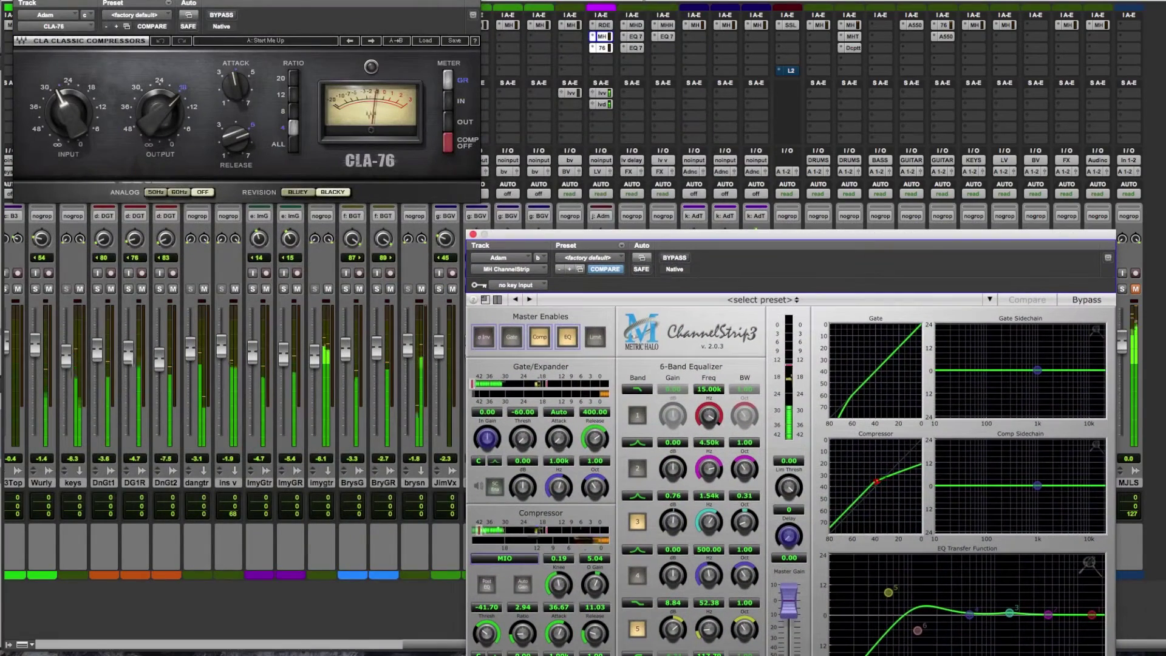
left_click(603, 25)
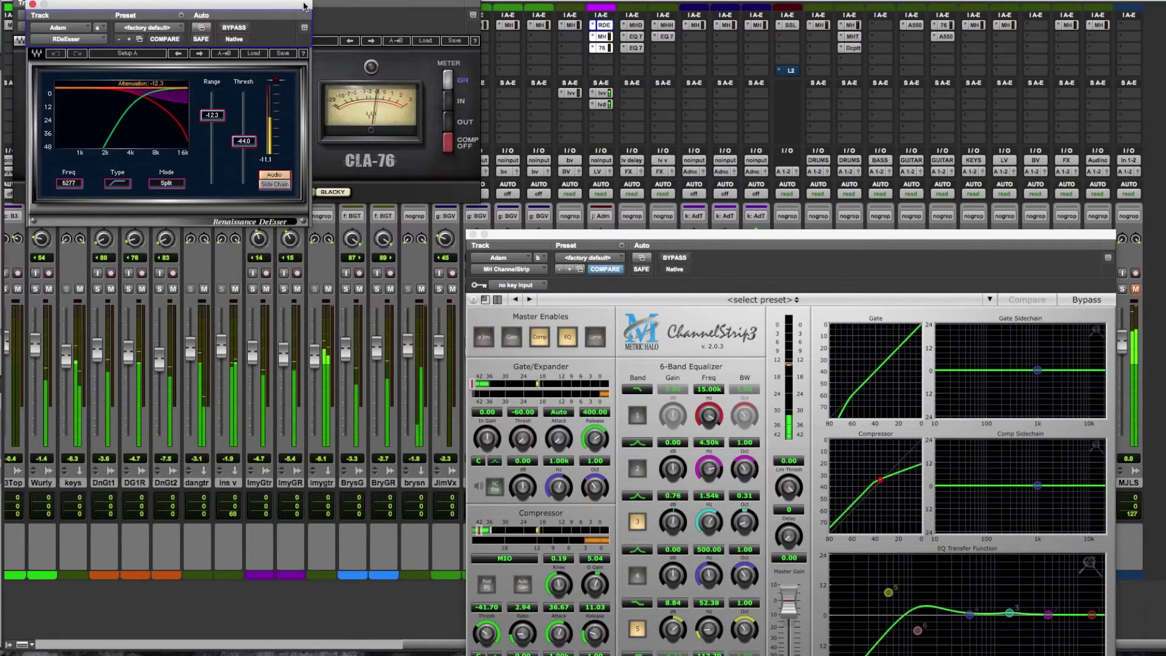
left_click_drag(304, 6, 349, 199)
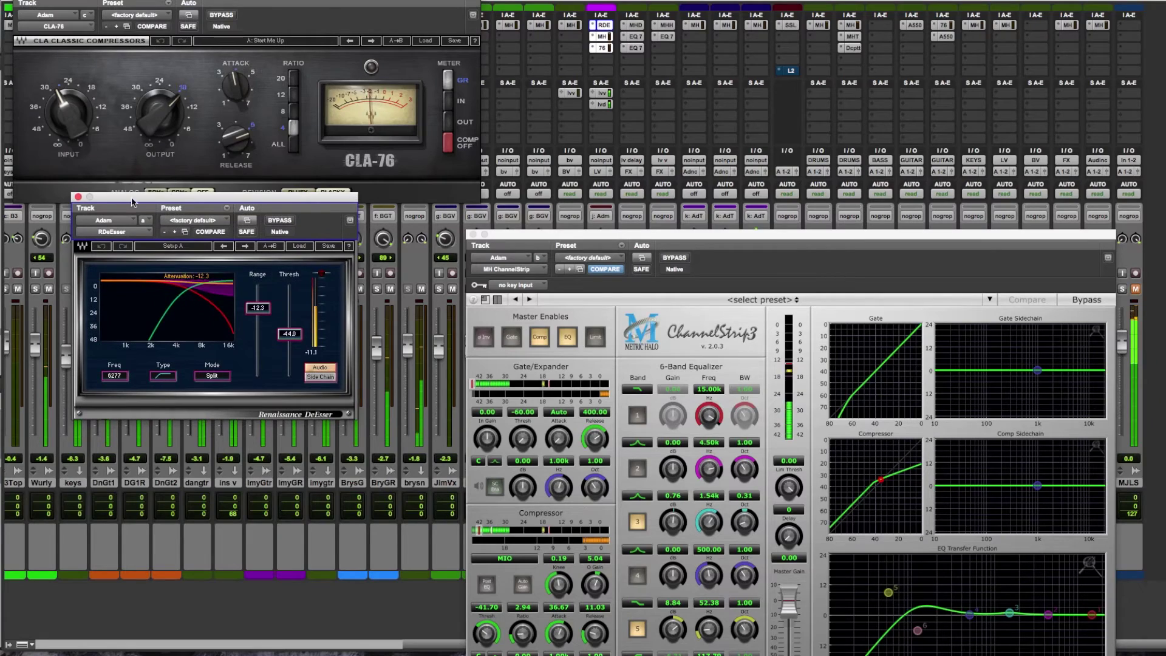
left_click(78, 197, "alt")
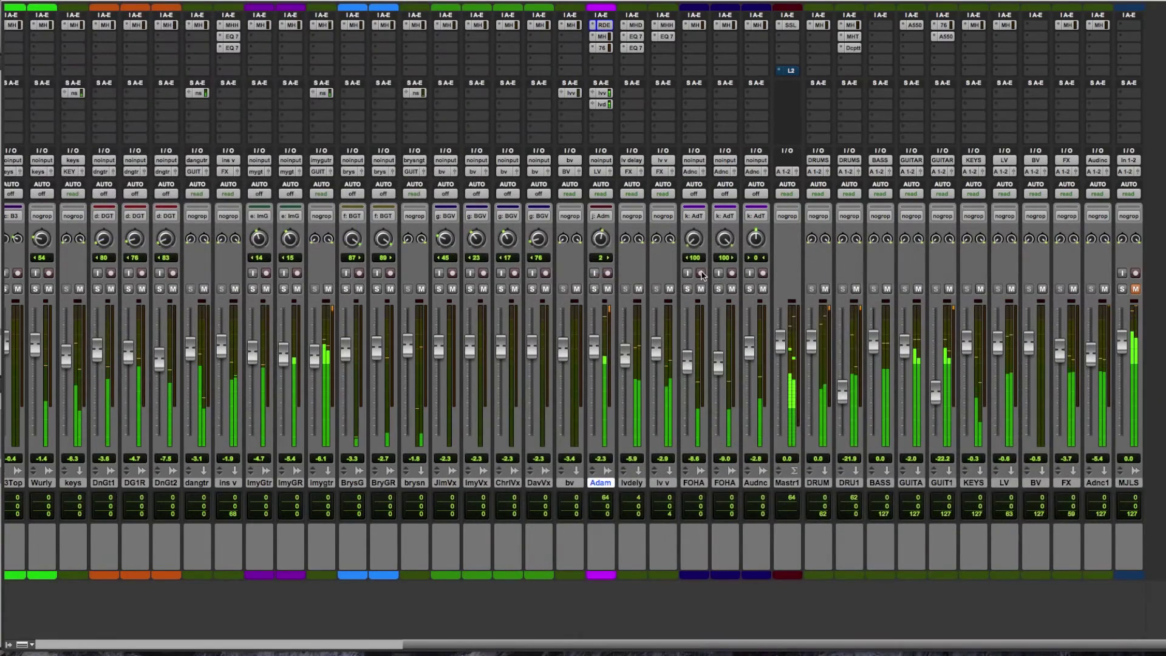
- Inspect the ChannelStrip settings on the aux that follows the two purple guitar tracks again and close it
scroll(739, 297, "right", 1)
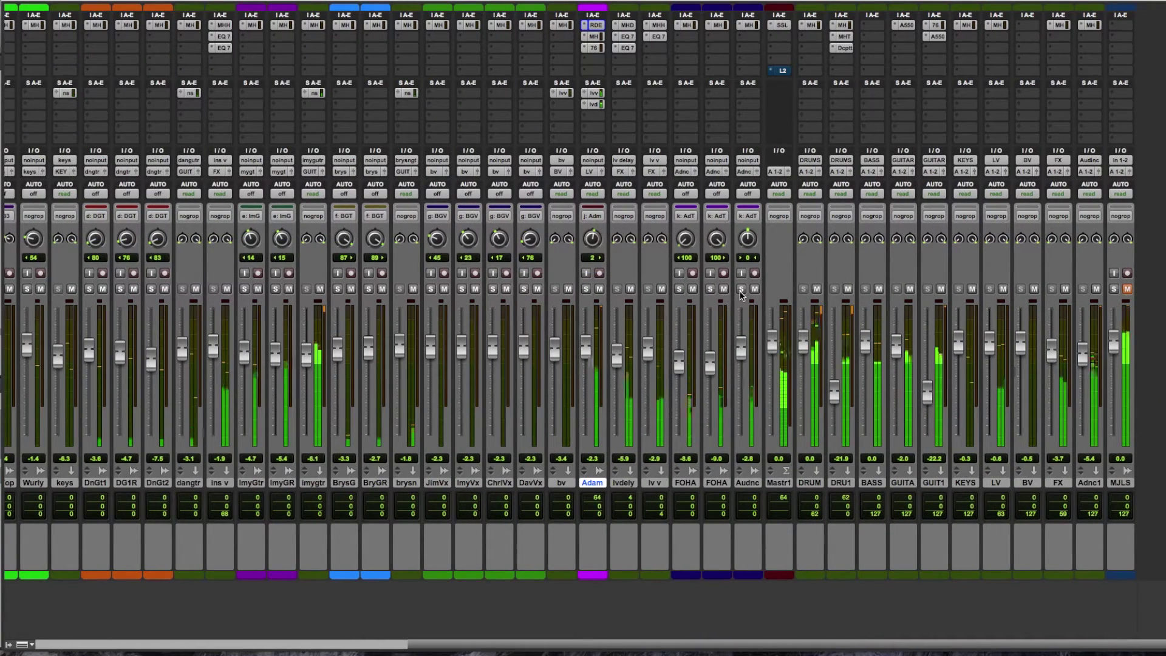
left_click(313, 25)
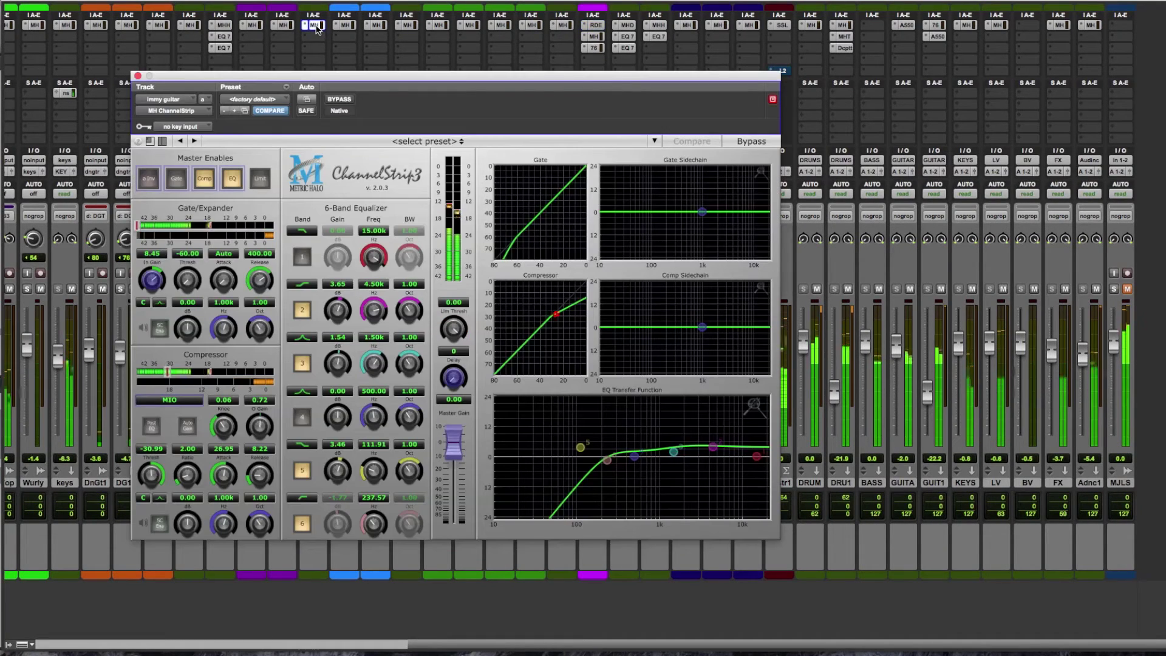
left_click(138, 75)
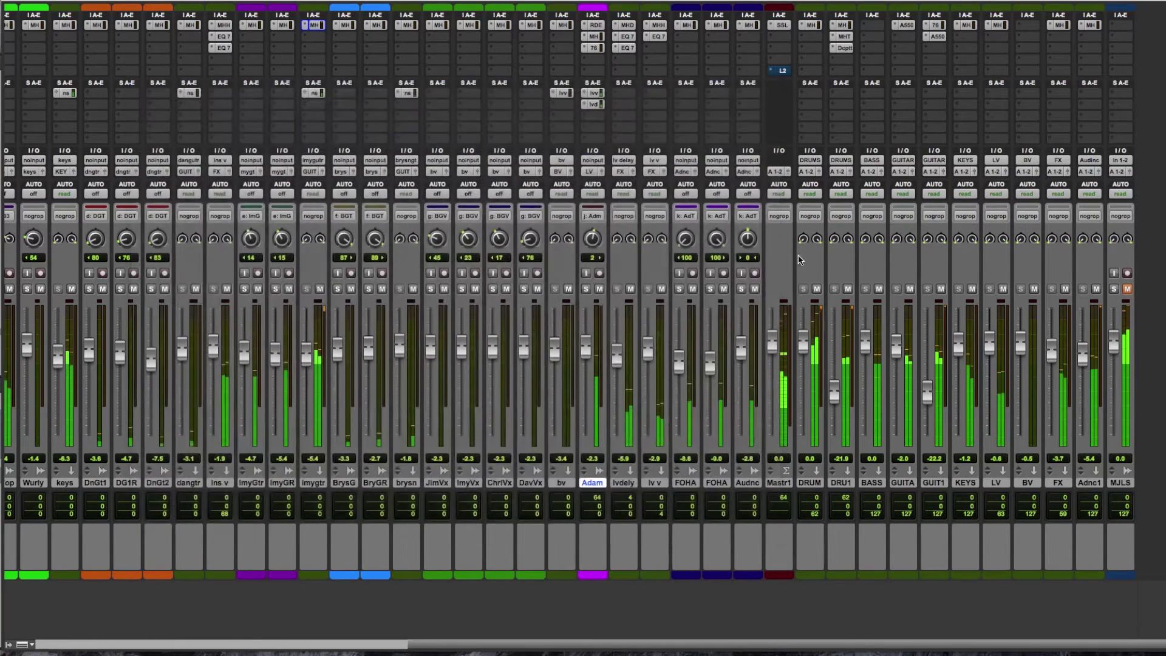
- Select the DRUMS submix channel, inspect its ChannelStrip's EQ, compressor and limiter settings, and close it
left_click(810, 483)
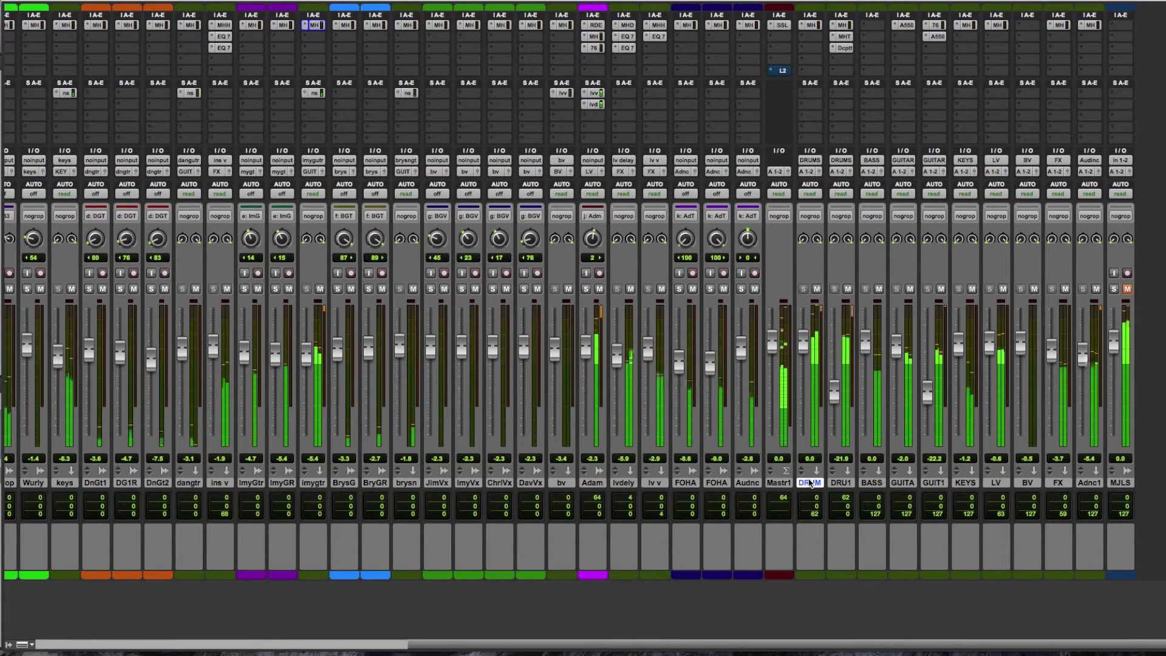
left_click(811, 25)
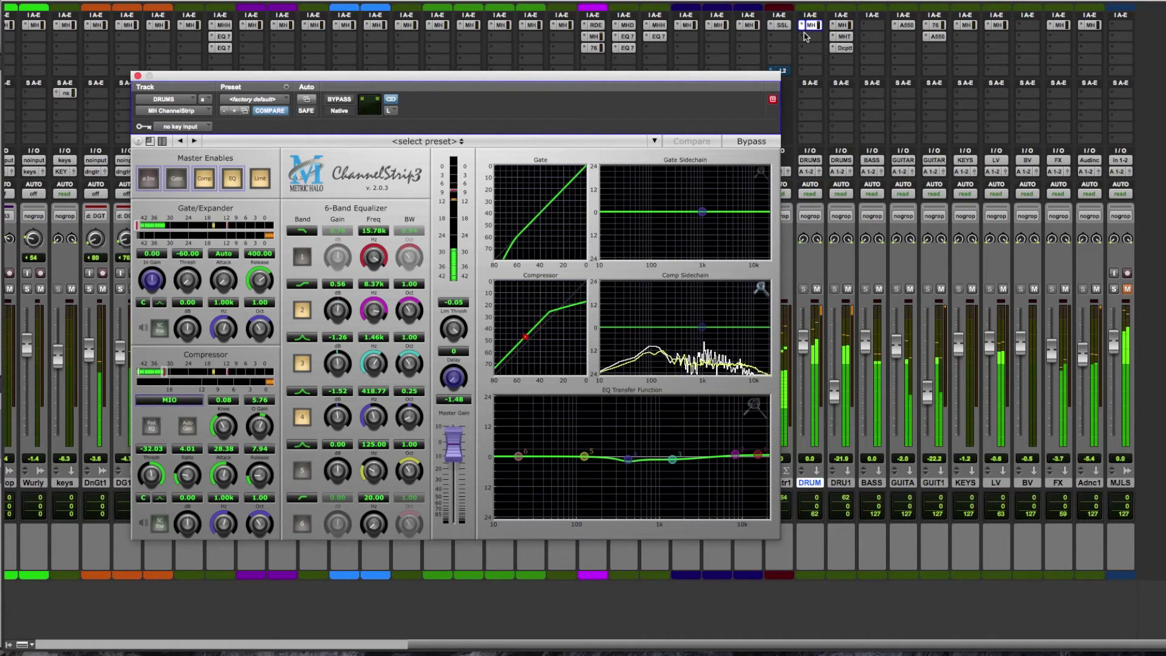
left_click(137, 76)
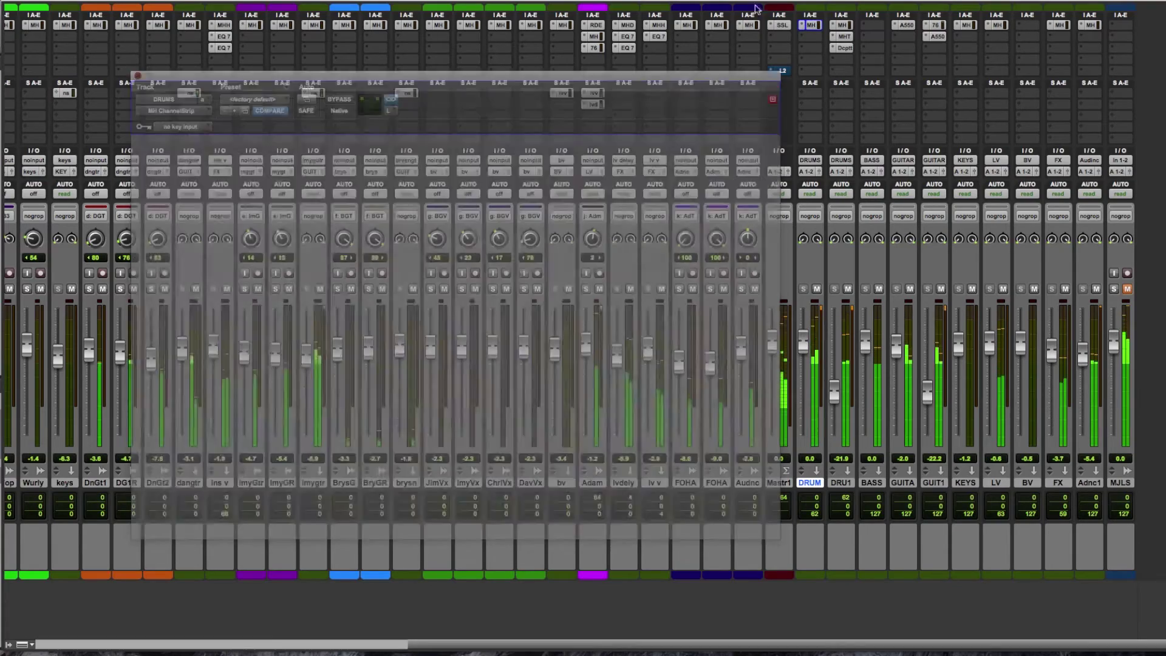
- Inspect the duplicate drum submix's ChannelStrip, TransientControl and Decapitator in separately arranged windows, and close them all
left_click(846, 38)
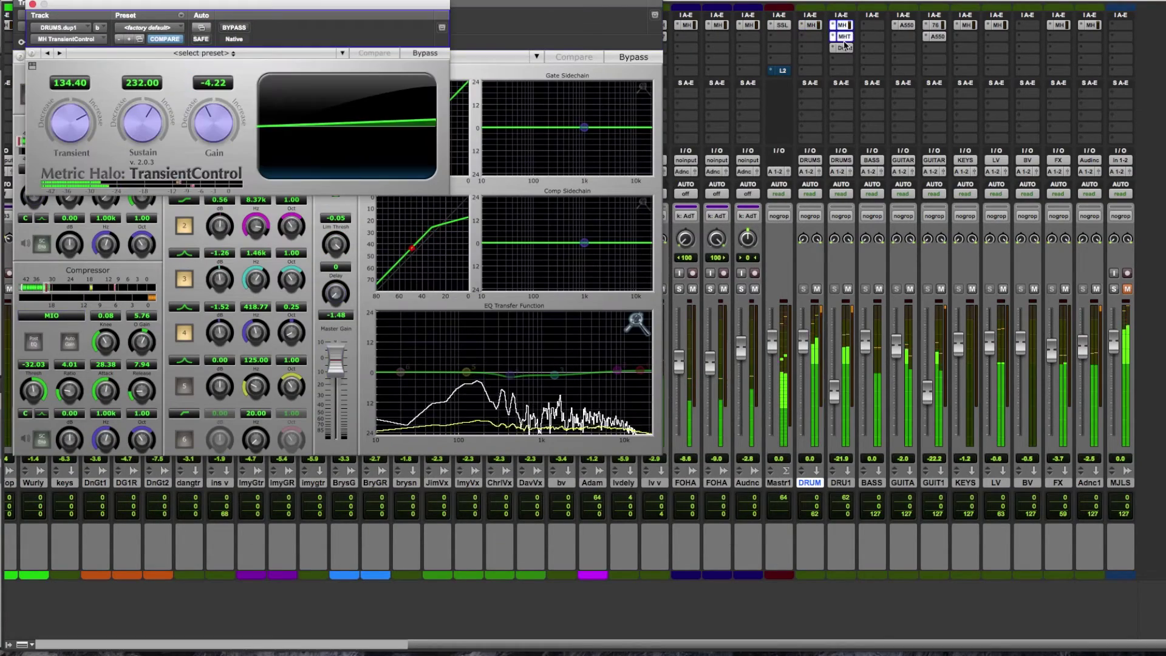
left_click(845, 47)
left_click_drag(364, 13, 1165, 41)
left_click_drag(416, 7, 766, 279)
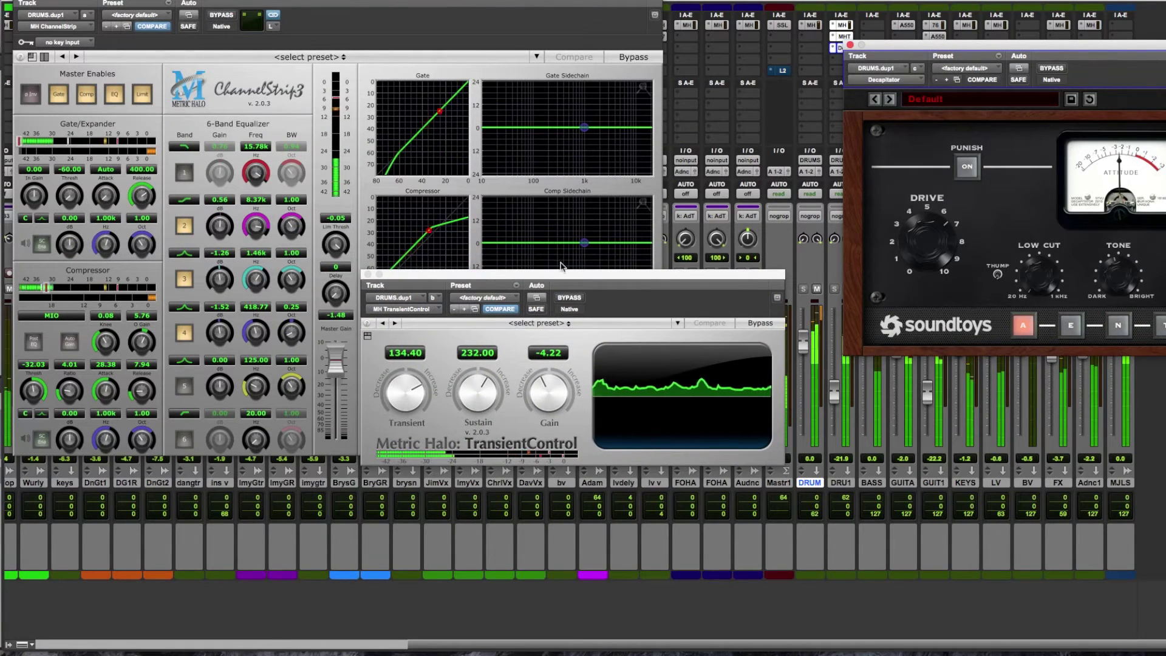
left_click_drag(368, 278, 456, 530)
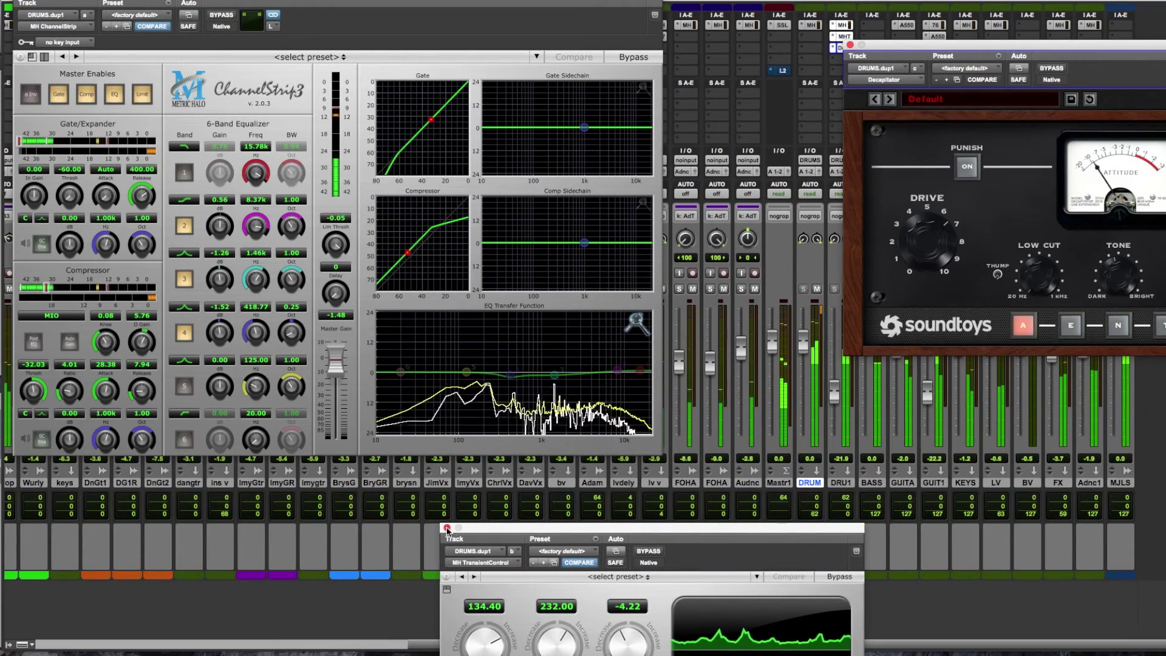
left_click(447, 529, "alt")
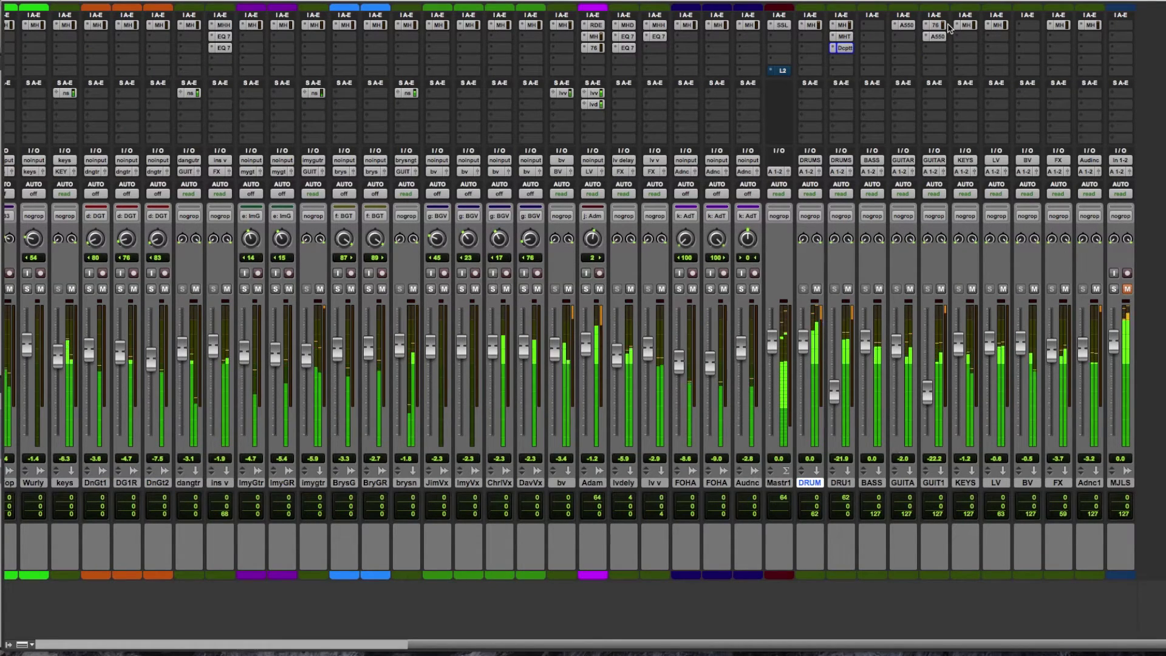
- Inspect the API-550A equalizer on the GUITARS submix and the ChannelStrip on the LV submix, closing each one
left_click(904, 25)
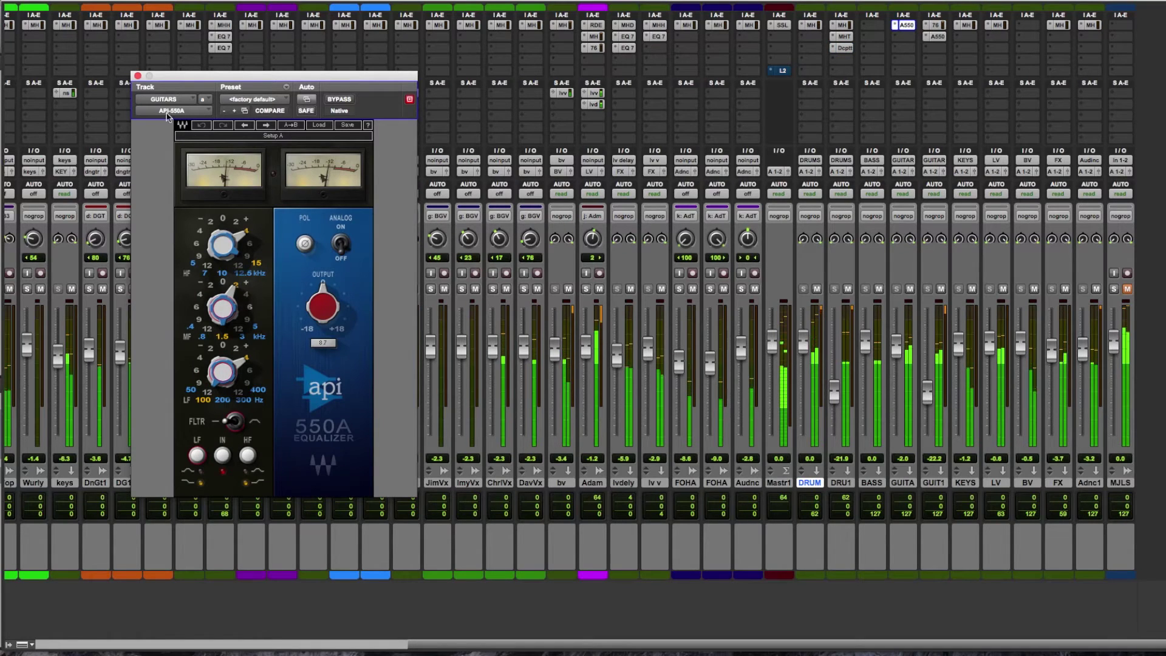
left_click(137, 76)
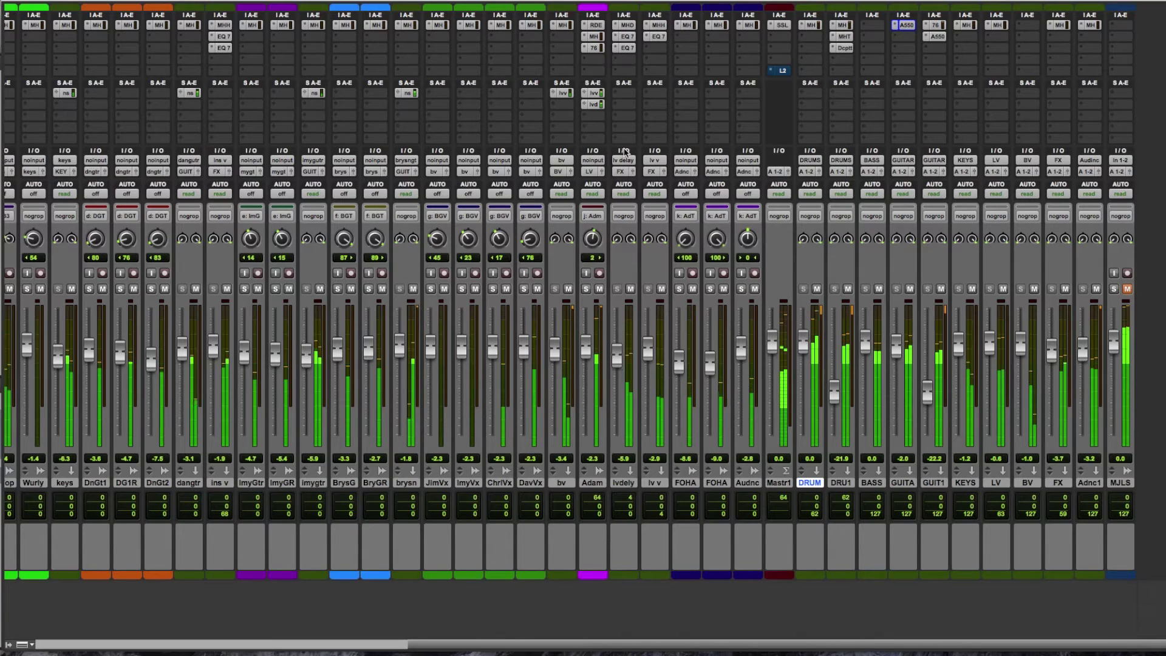
left_click(997, 25)
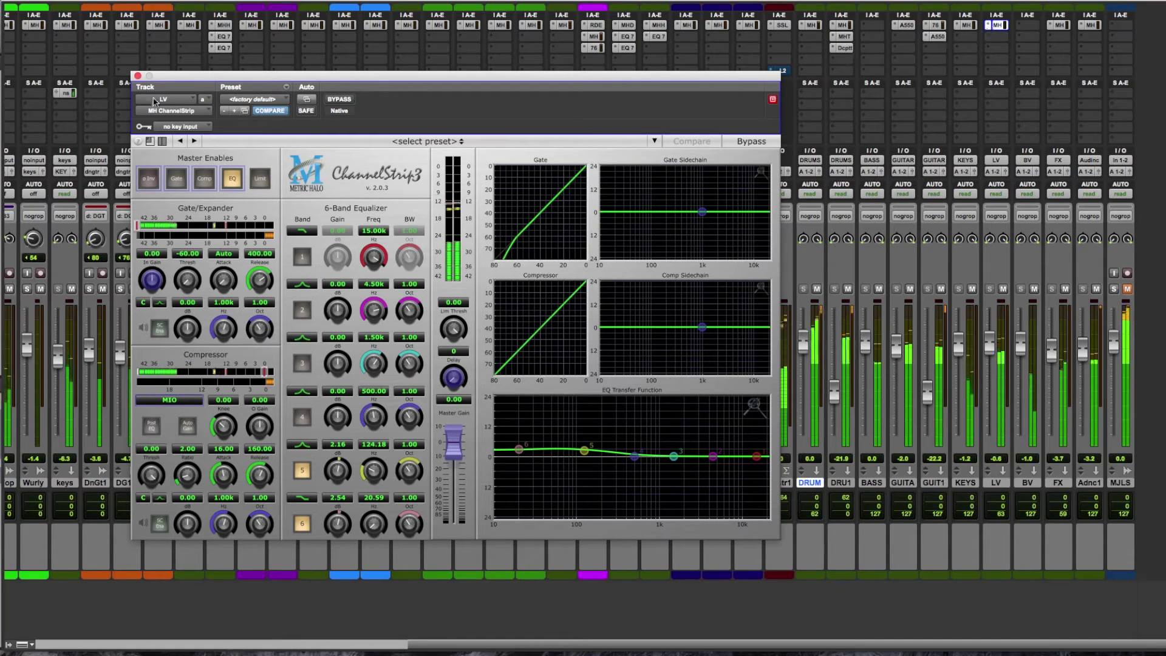
left_click(138, 76)
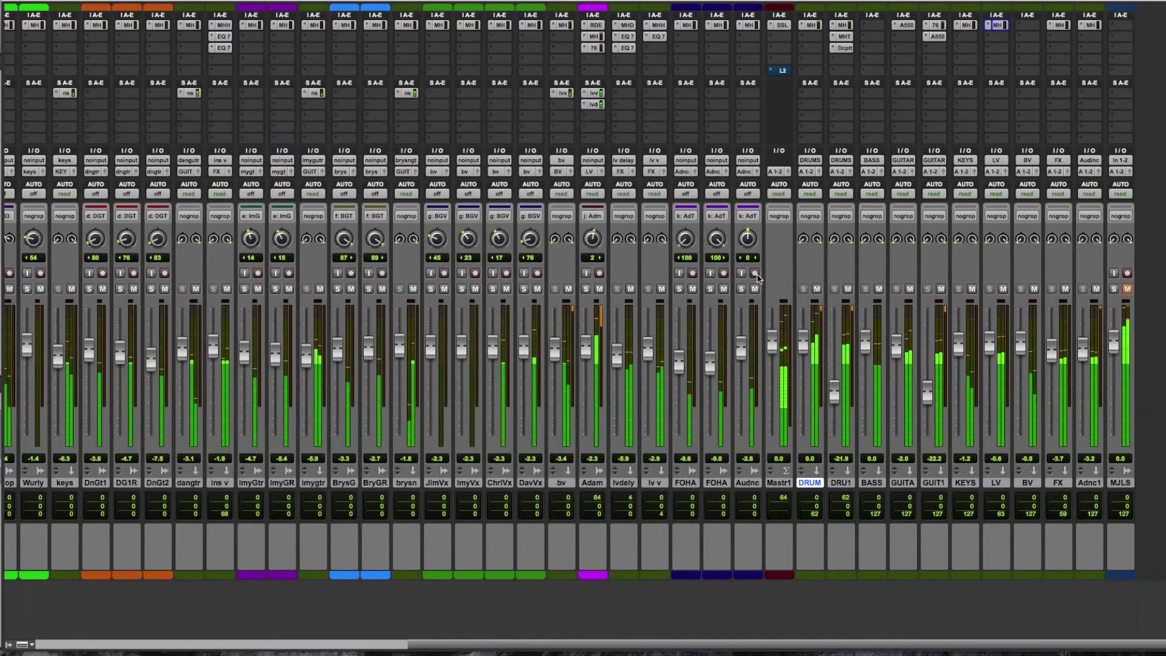
- Inspect the SSL Bus Compressor on the Master 1 channel and the ChannelStrips on the FX and Audience.1 submixes, closing each one
left_click(782, 25)
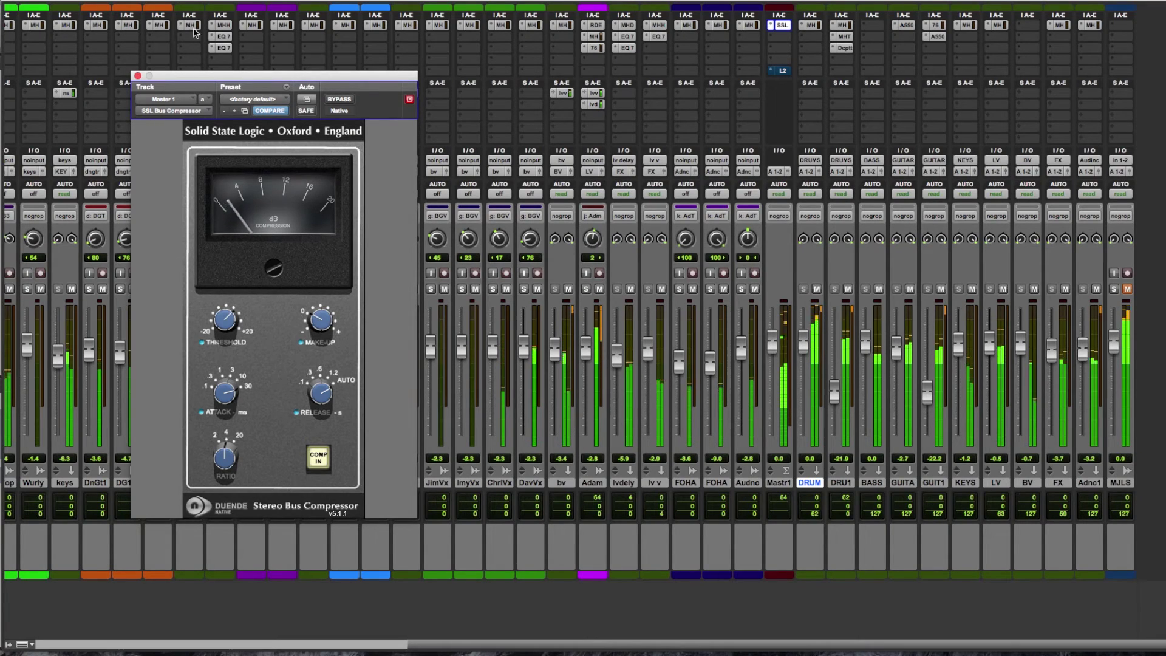
left_click(138, 76)
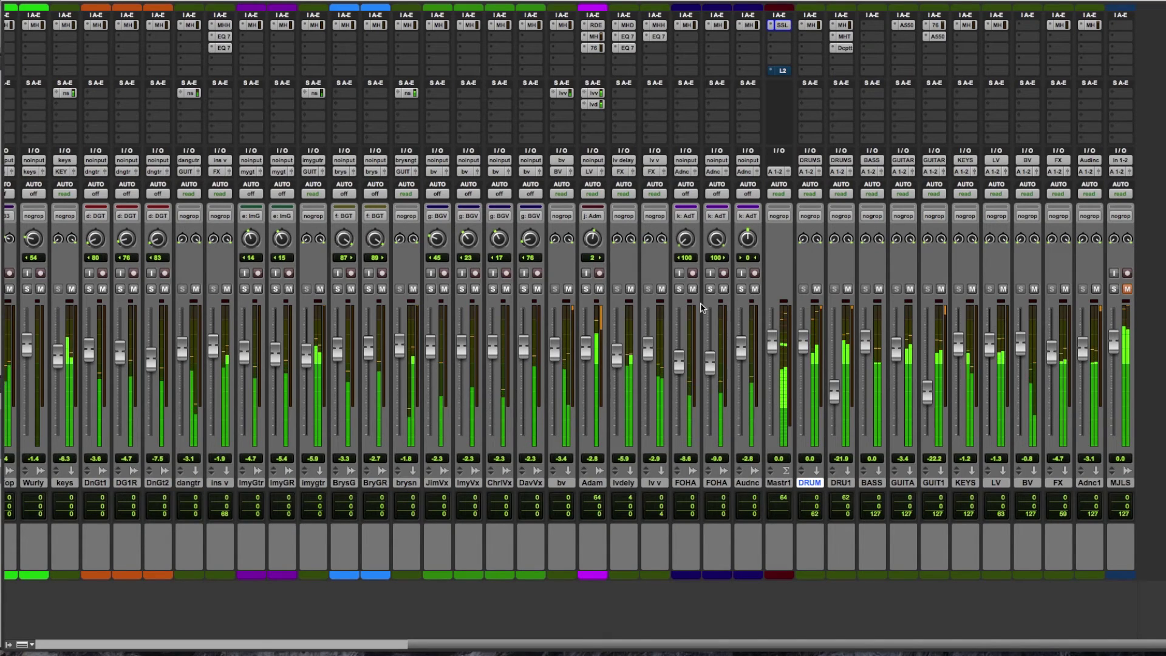
left_click(1060, 25)
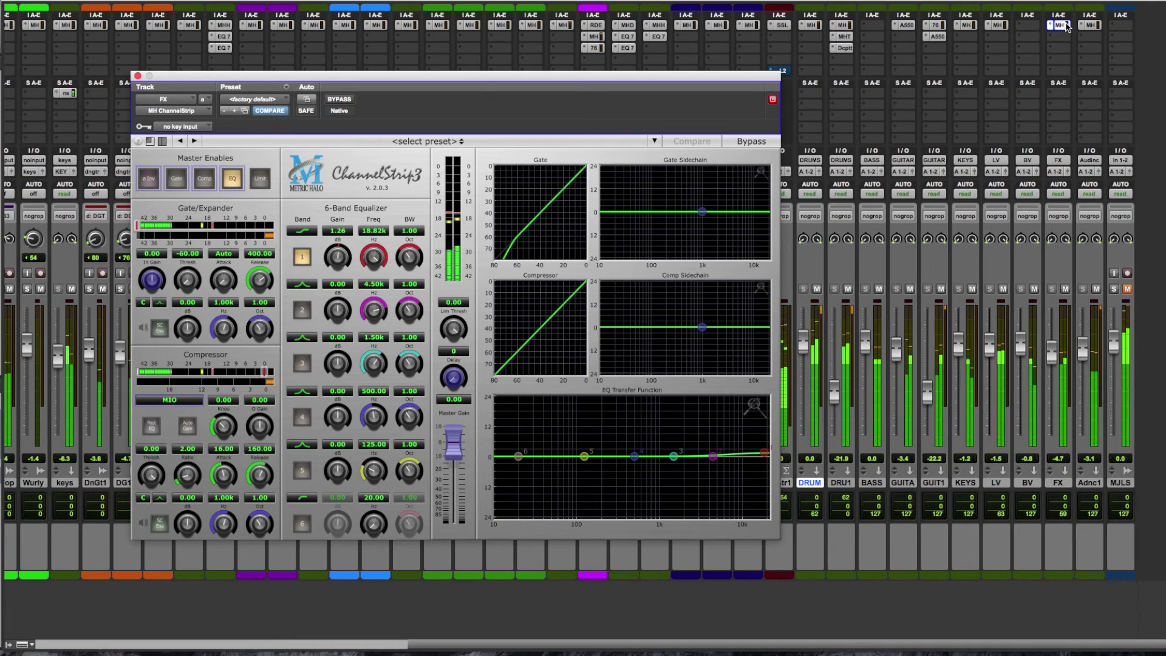
left_click(136, 76)
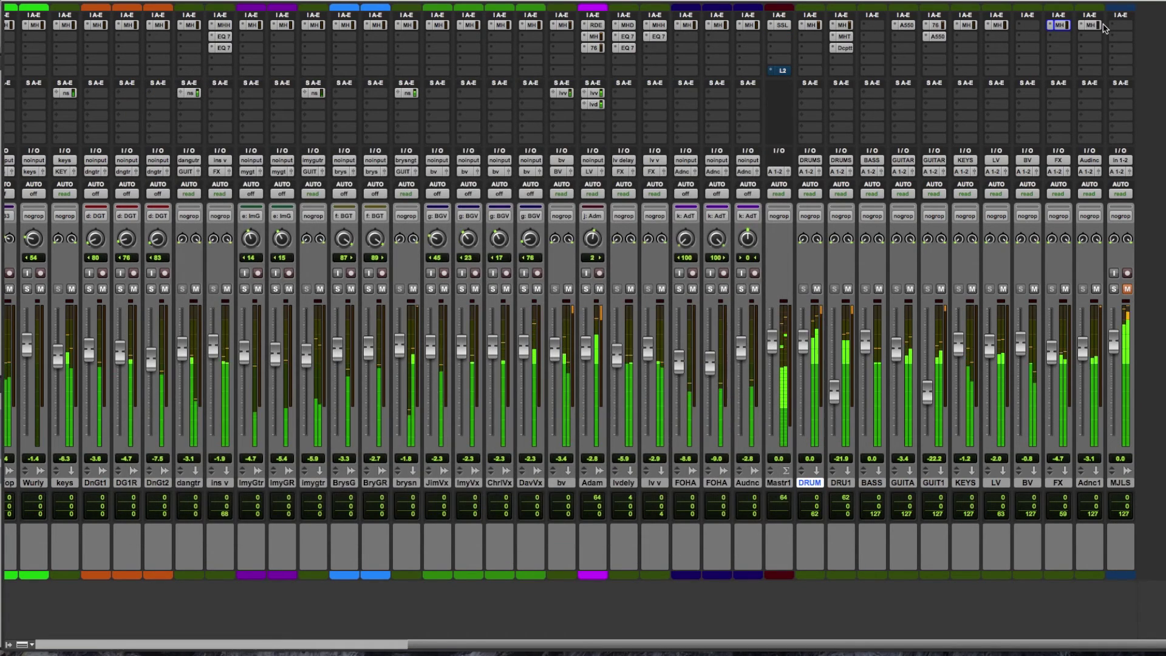
left_click(1098, 26)
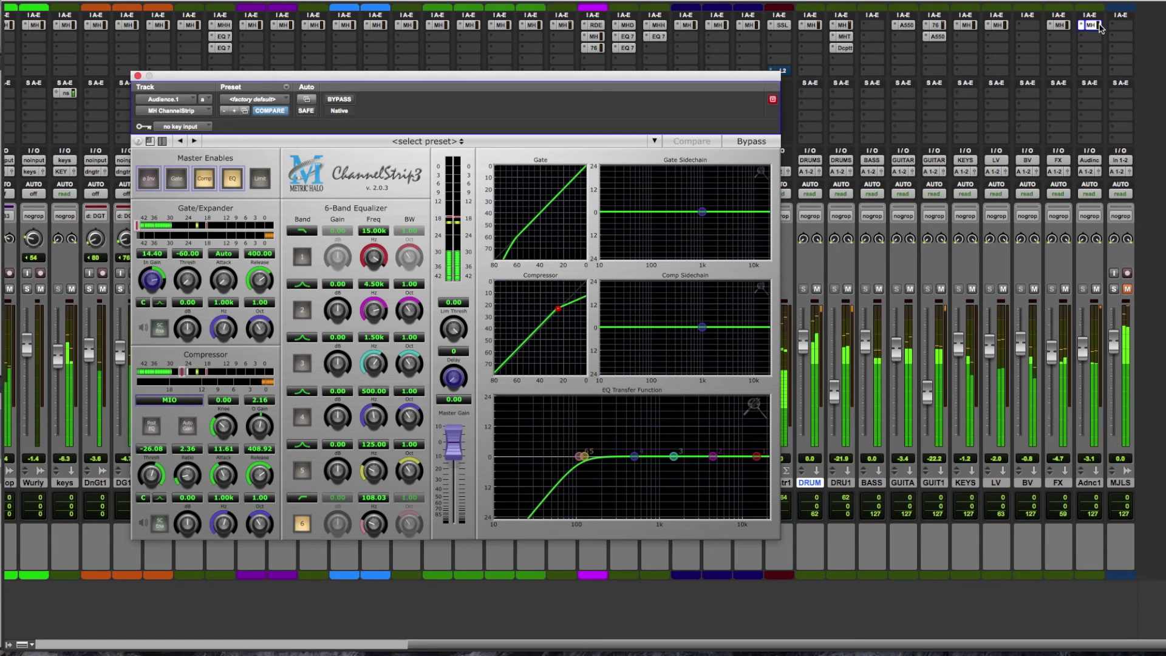
left_click(137, 75)
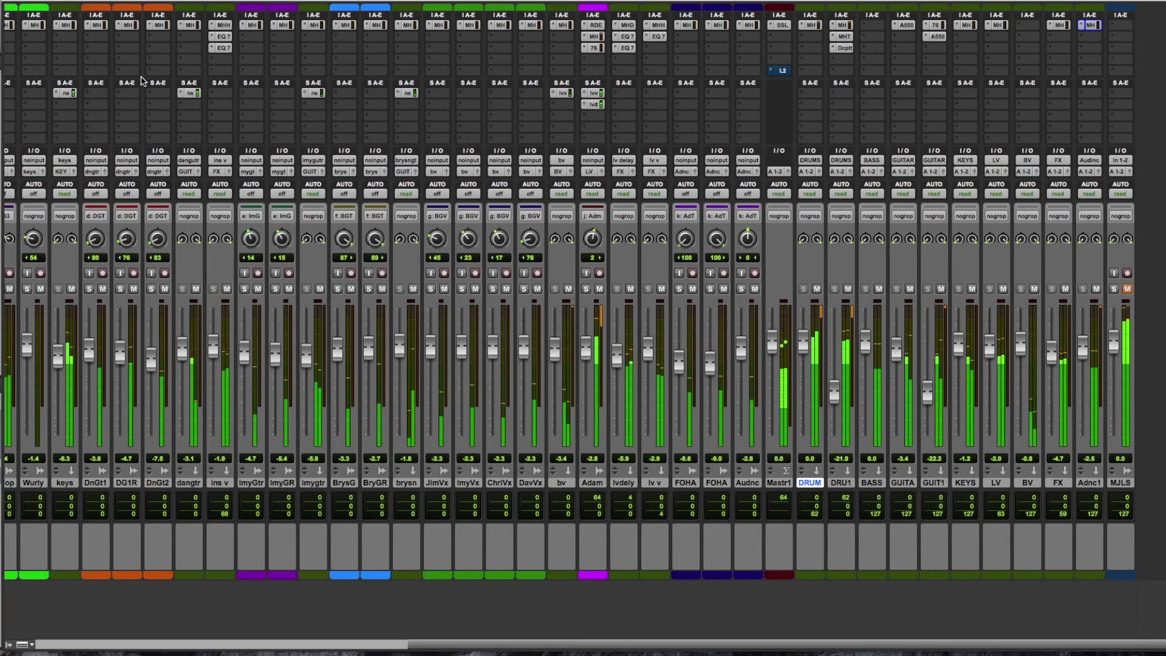
- Show the Edit window and reduce the height of all tracks together to review the whole session's arrangement
key("super+equal")
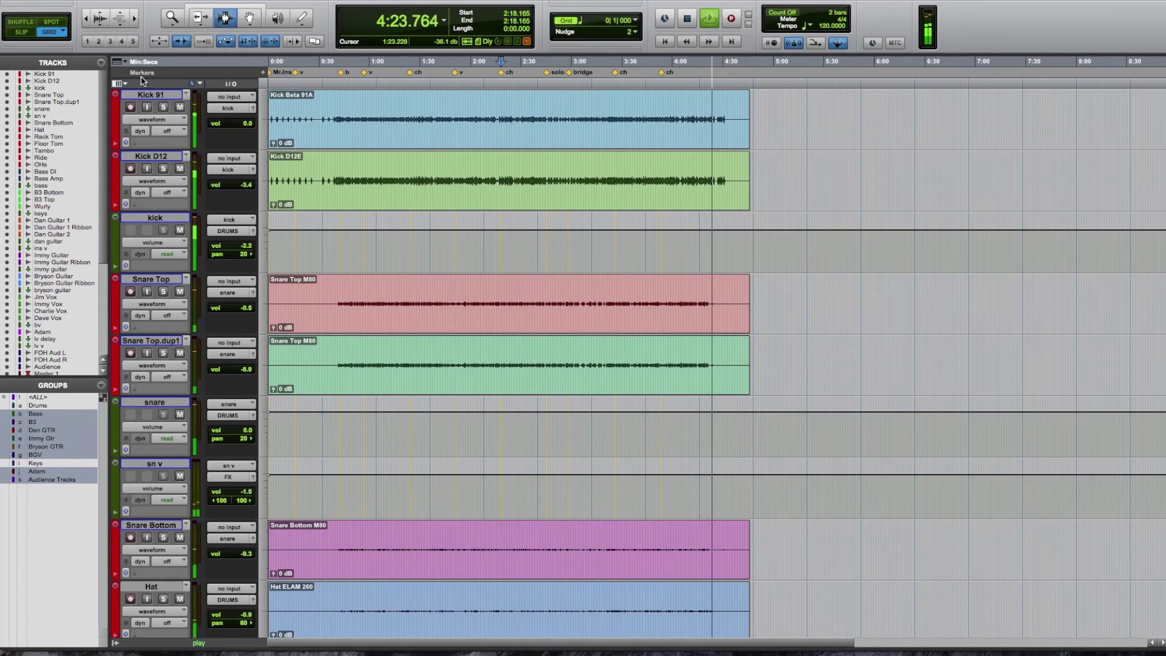
left_click(124, 159)
left_click(137, 146, "alt")
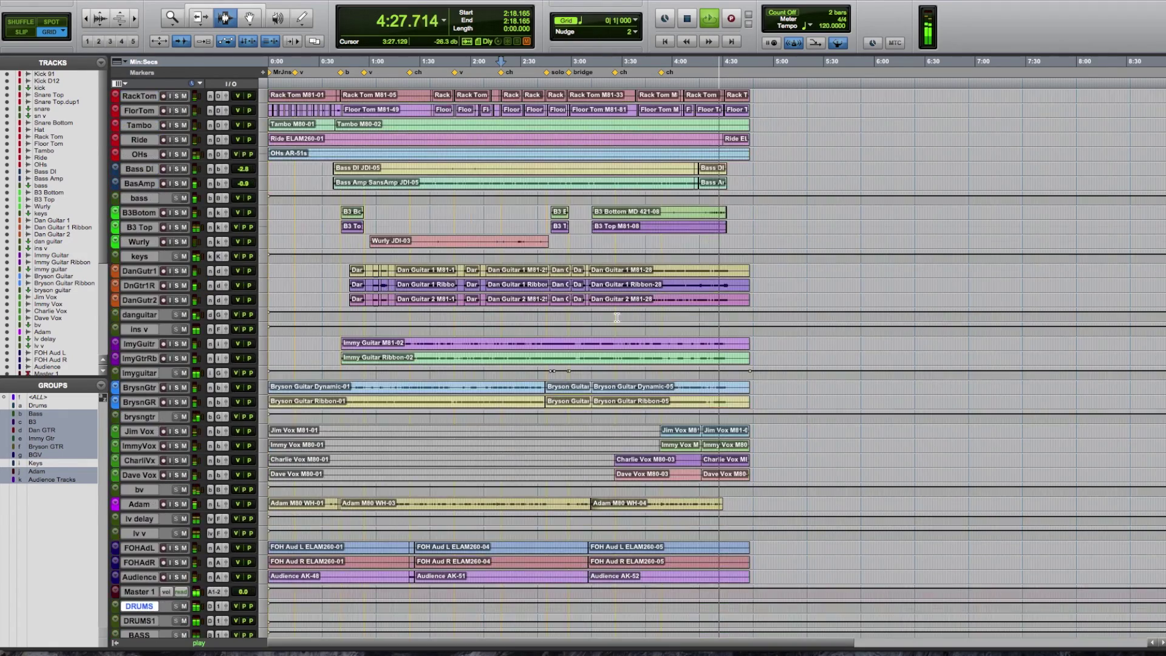
scroll(616, 317, "down", 3)
scroll(616, 315, "up", 12)
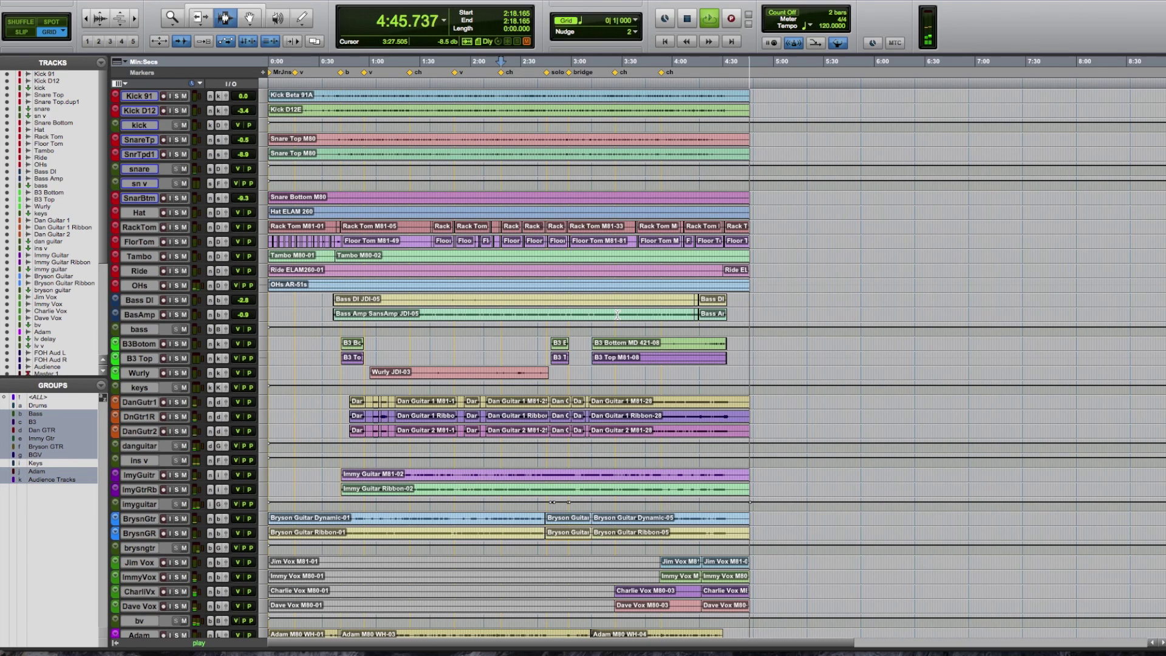
- Stop playback of the session and switch to QuickTime Player
key("space")
key("super+Tab")
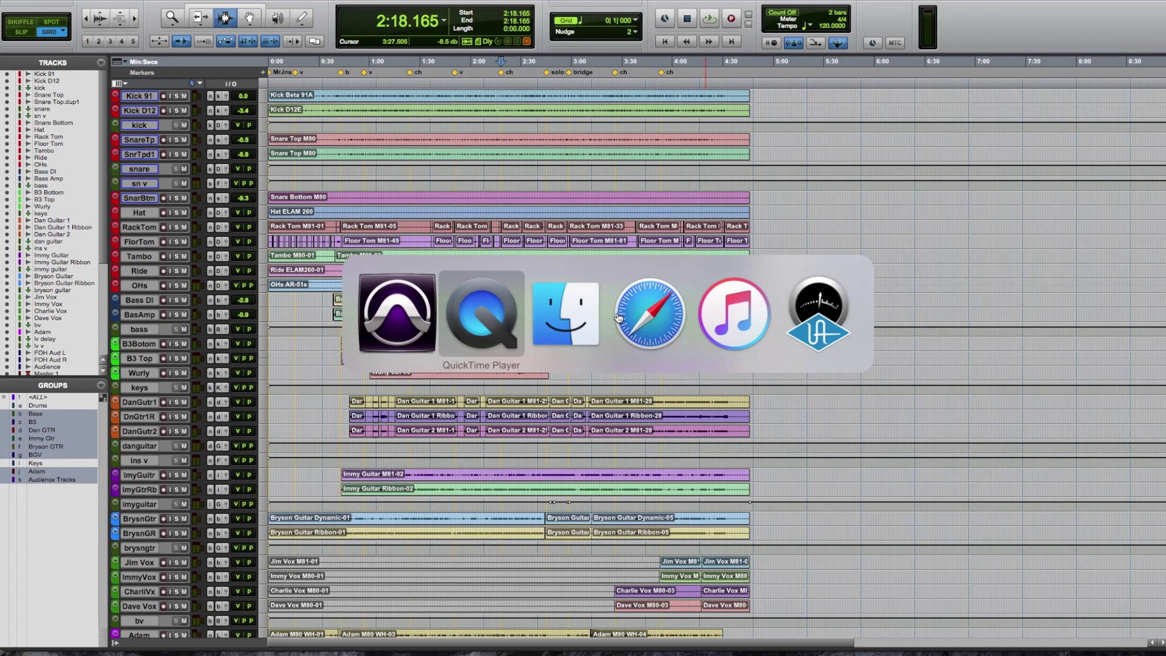